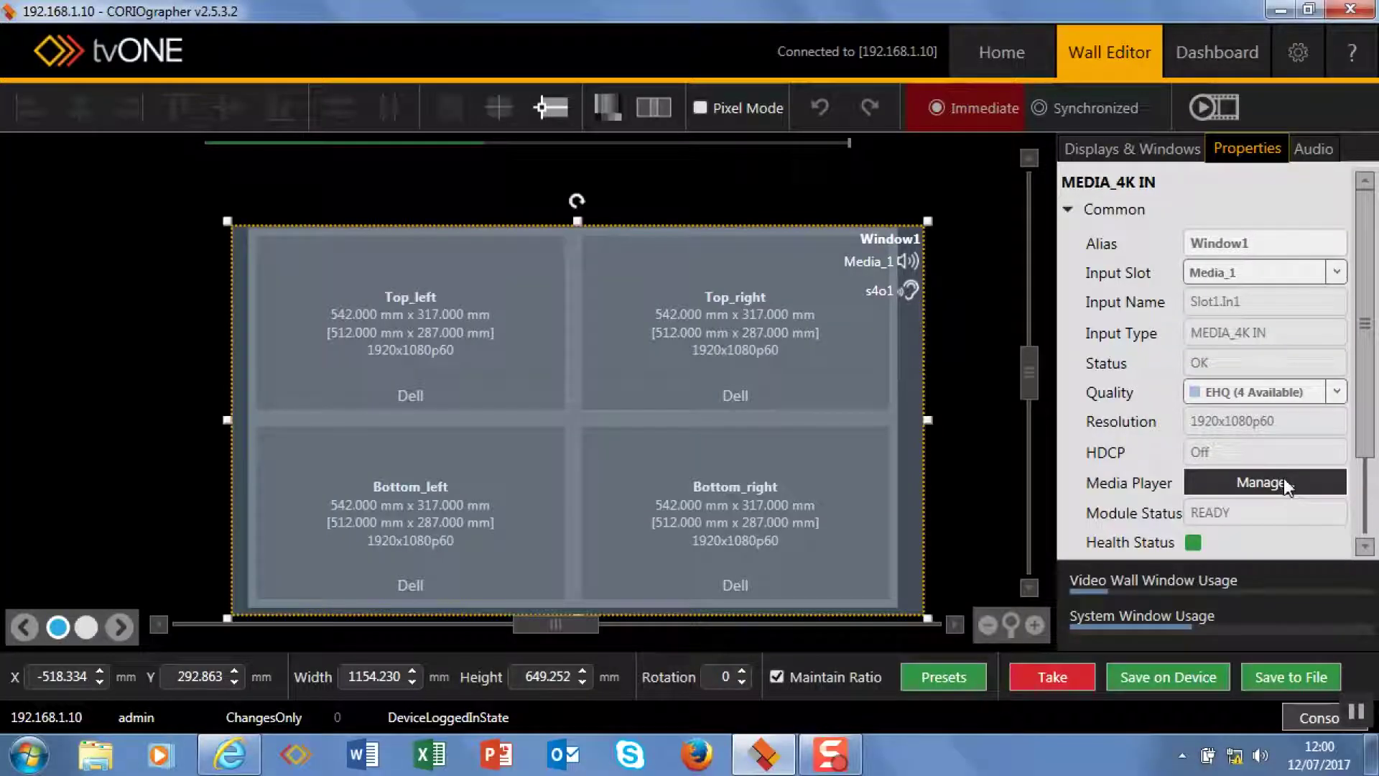
# Open the management settings of the discovered encoder in the IP streams of Media_1's media player
pyautogui.click(1264, 481)
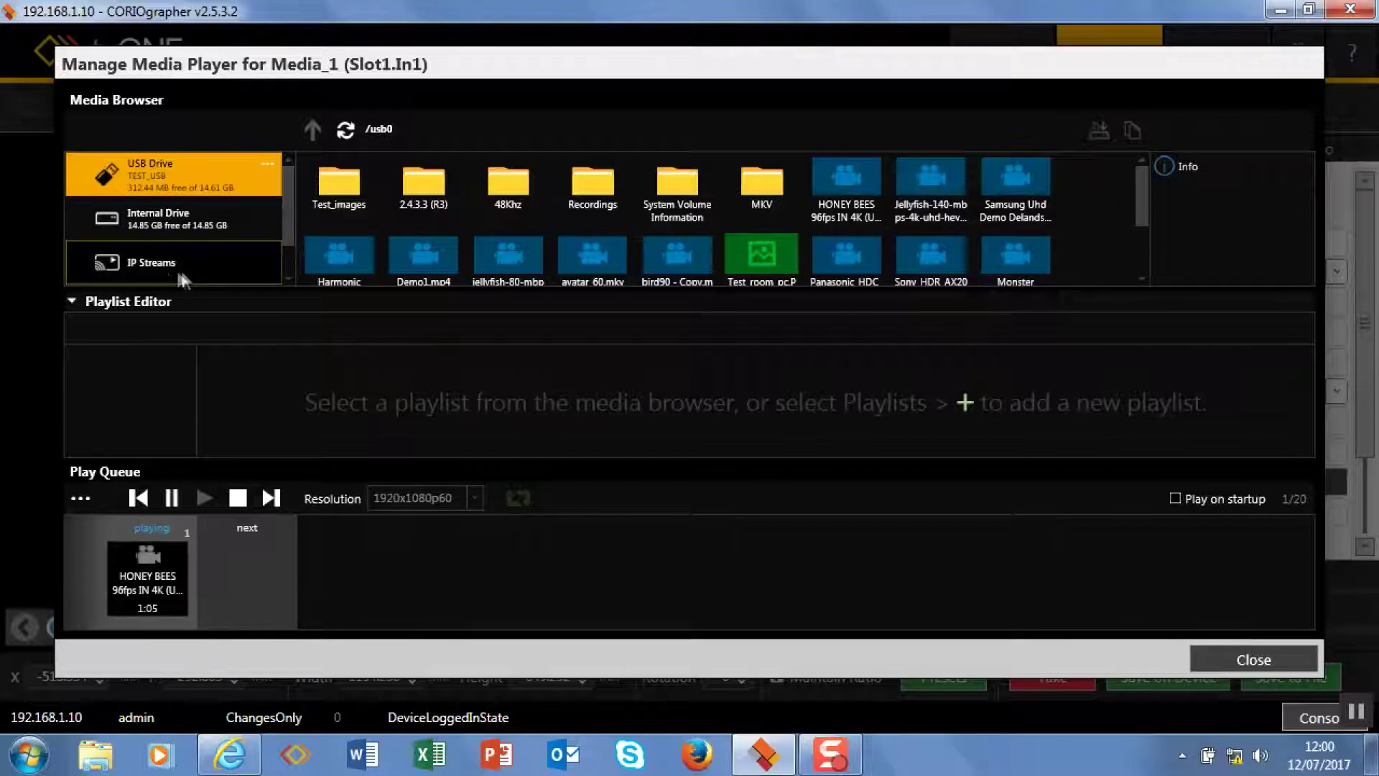
pyautogui.click(151, 262)
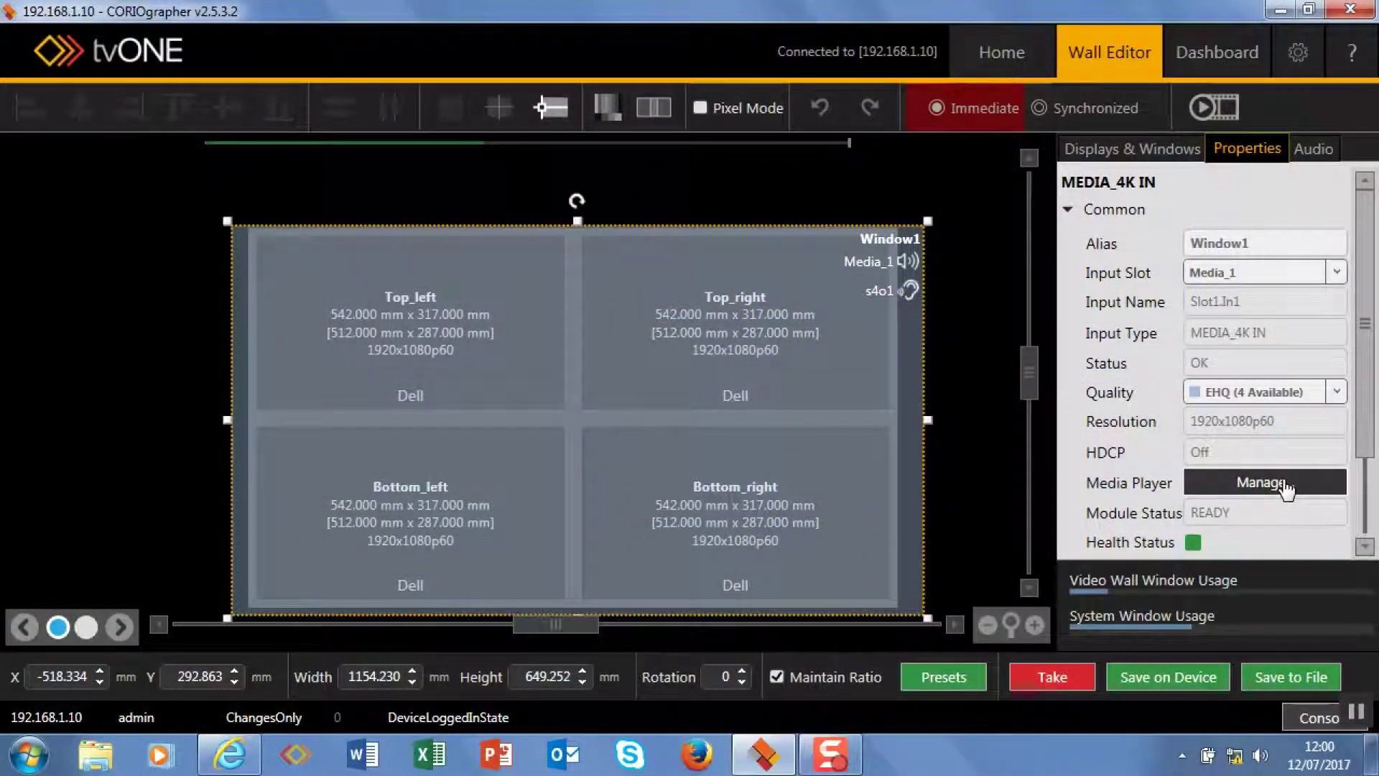
pyautogui.click(1284, 486)
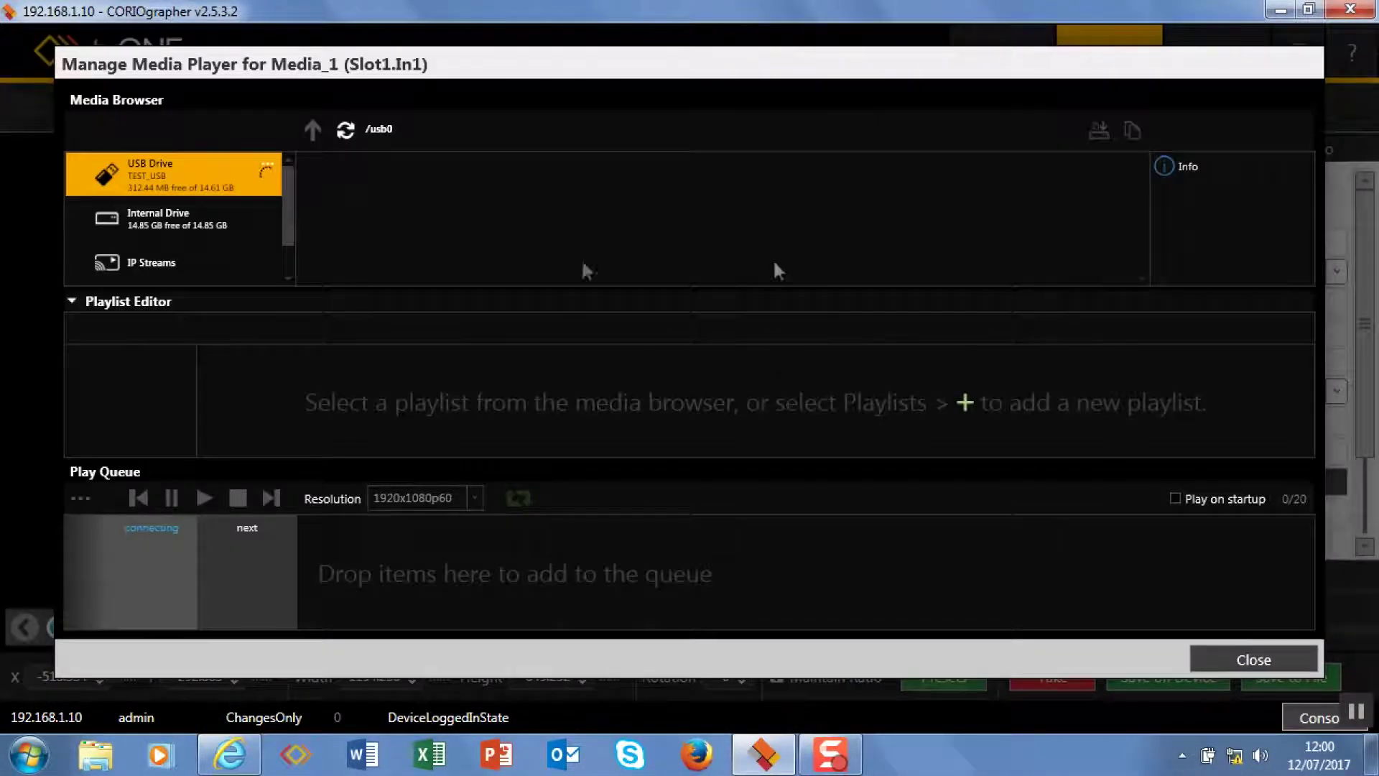
pyautogui.click(366, 193)
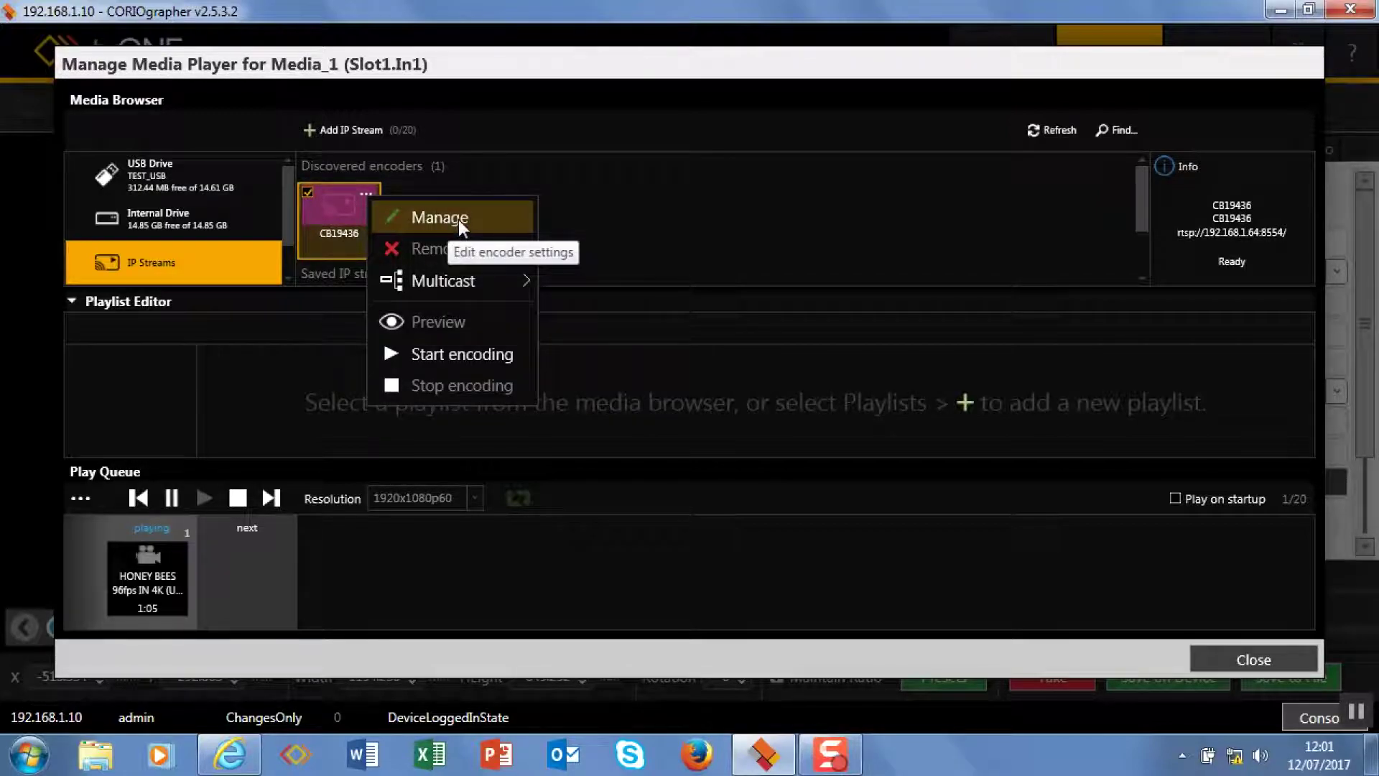
pyautogui.click(458, 218)
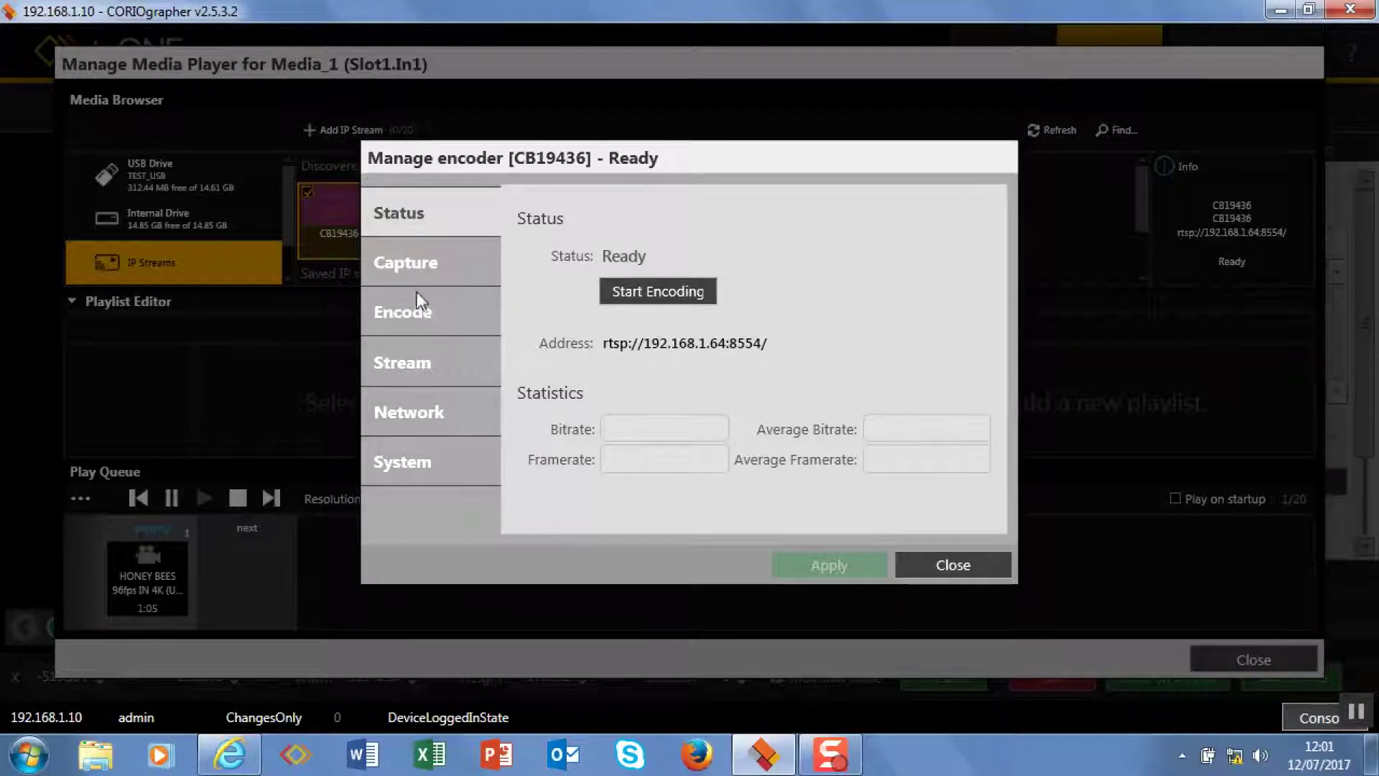
# Set the encoder's network configuration to Static
pyautogui.click(420, 412)
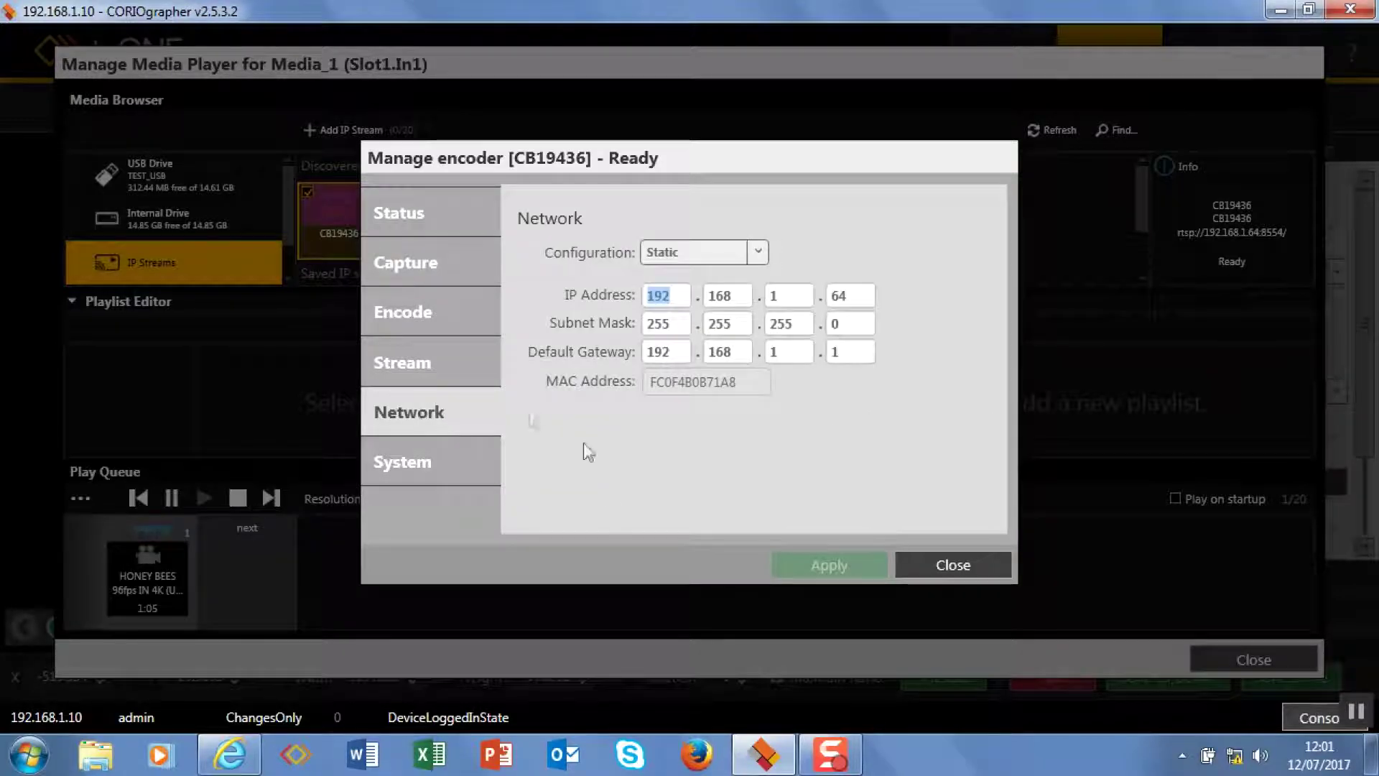
pyautogui.click(761, 253)
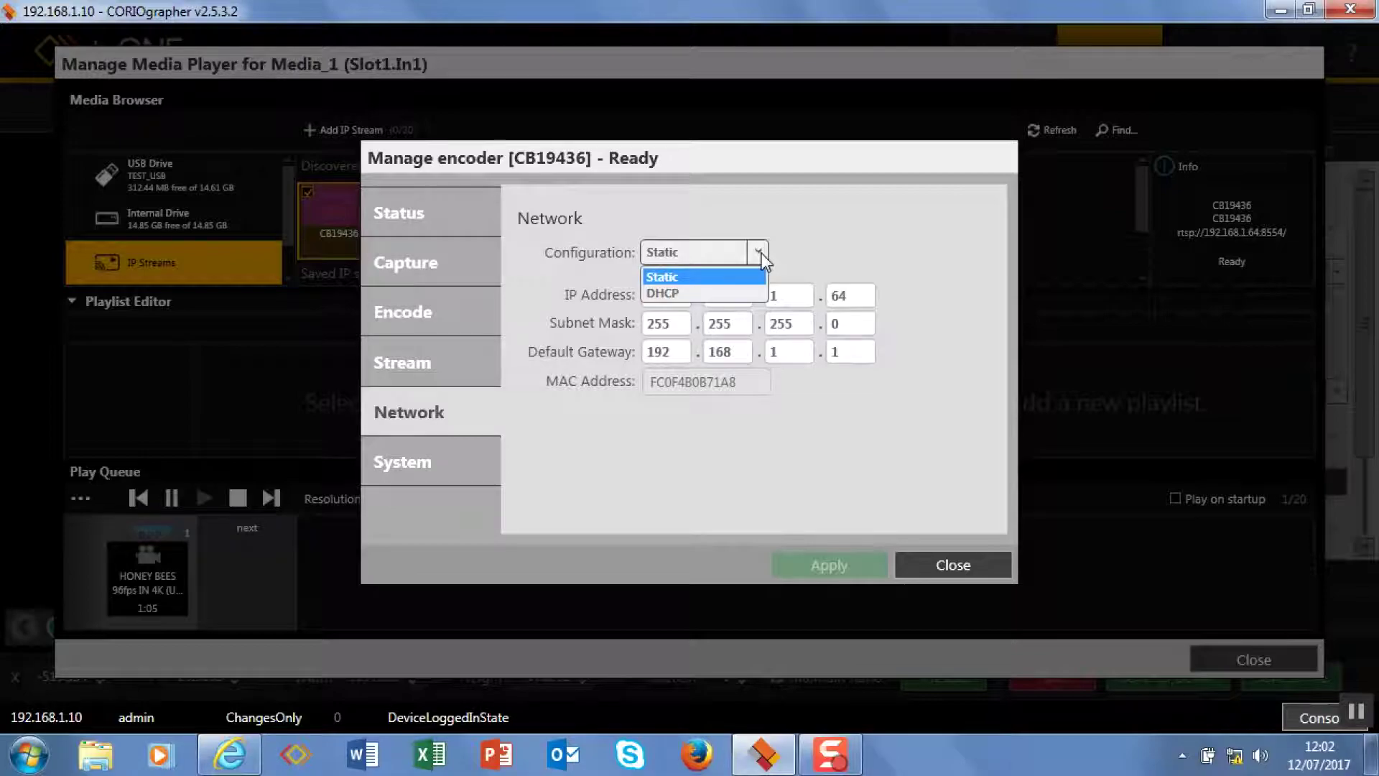
pyautogui.click(696, 278)
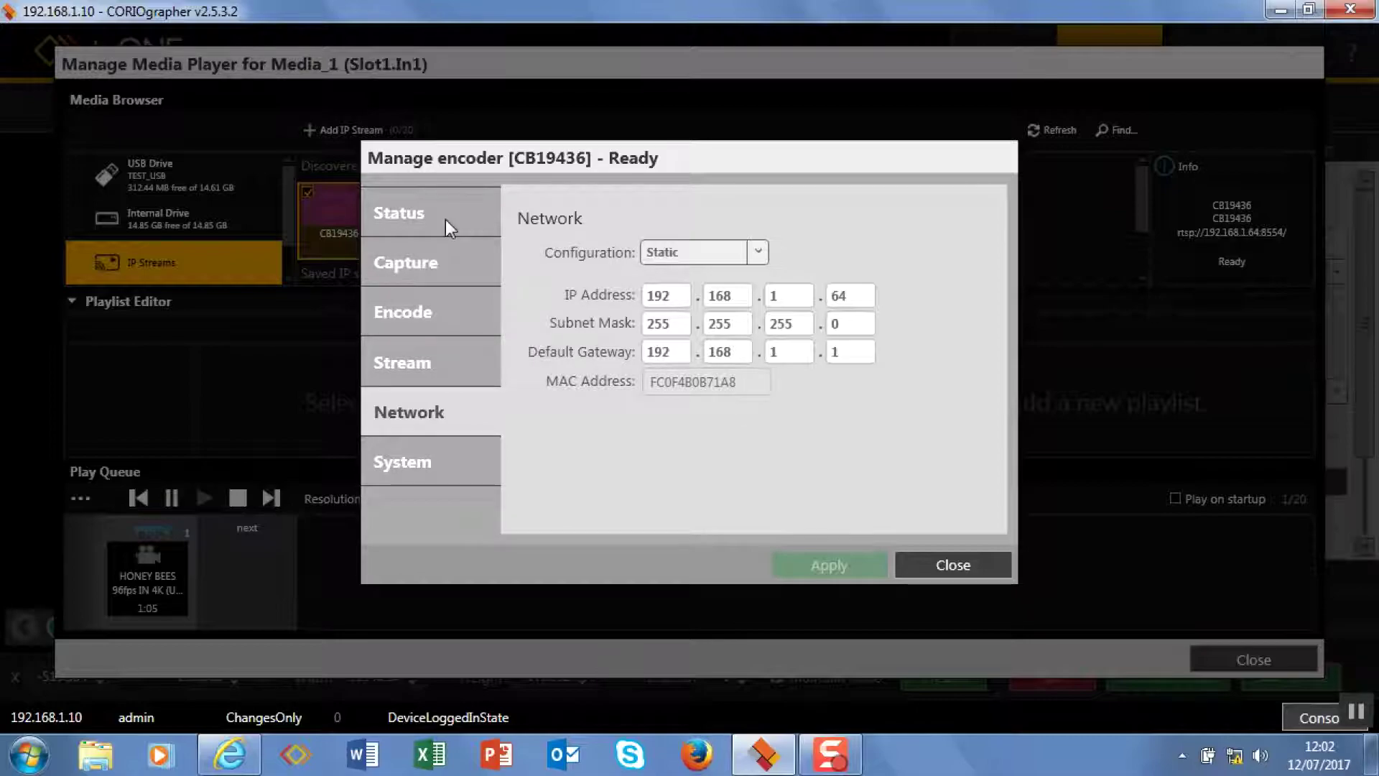
# Examine the encoder's status, highlight its RTSP stream address, and review the video and audio capture settings
pyautogui.click(445, 217)
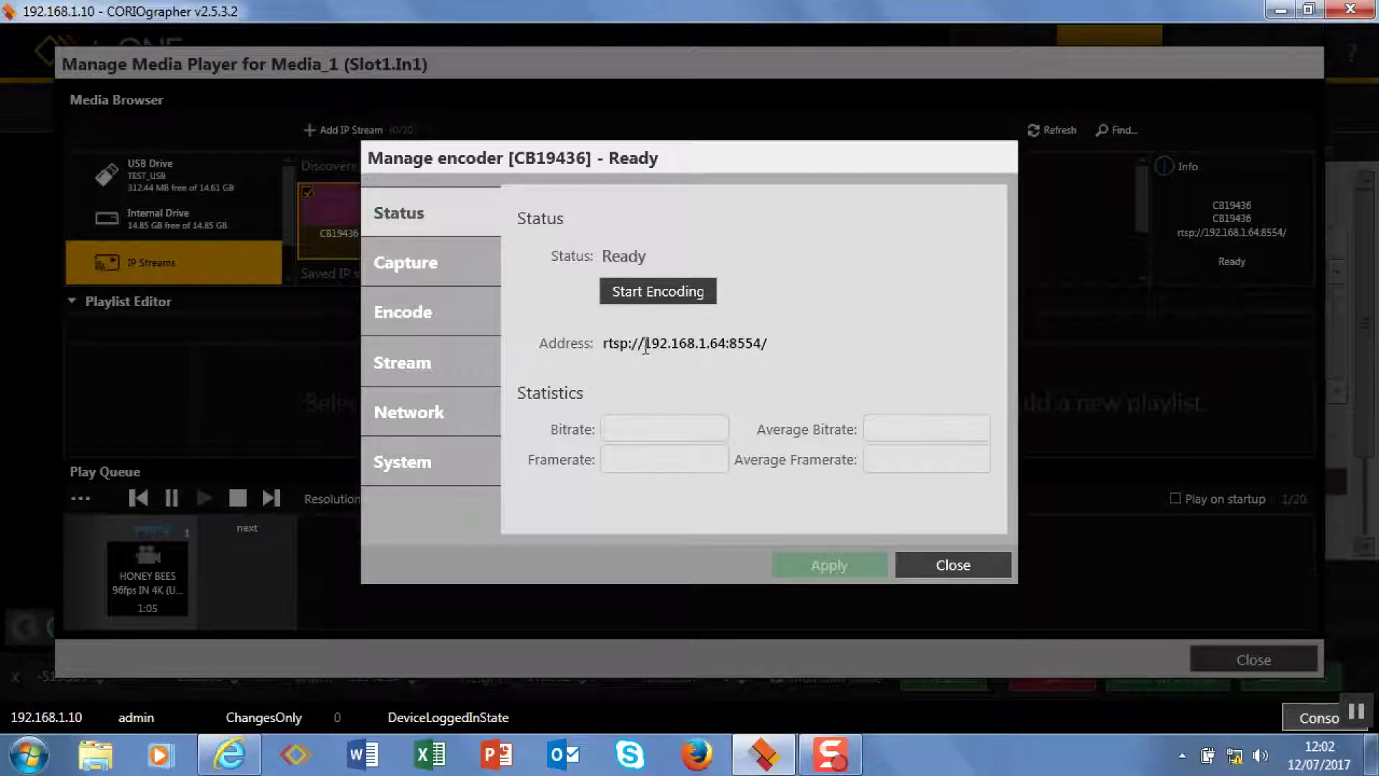
pyautogui.moveTo(605, 343); pyautogui.dragTo(777, 344)
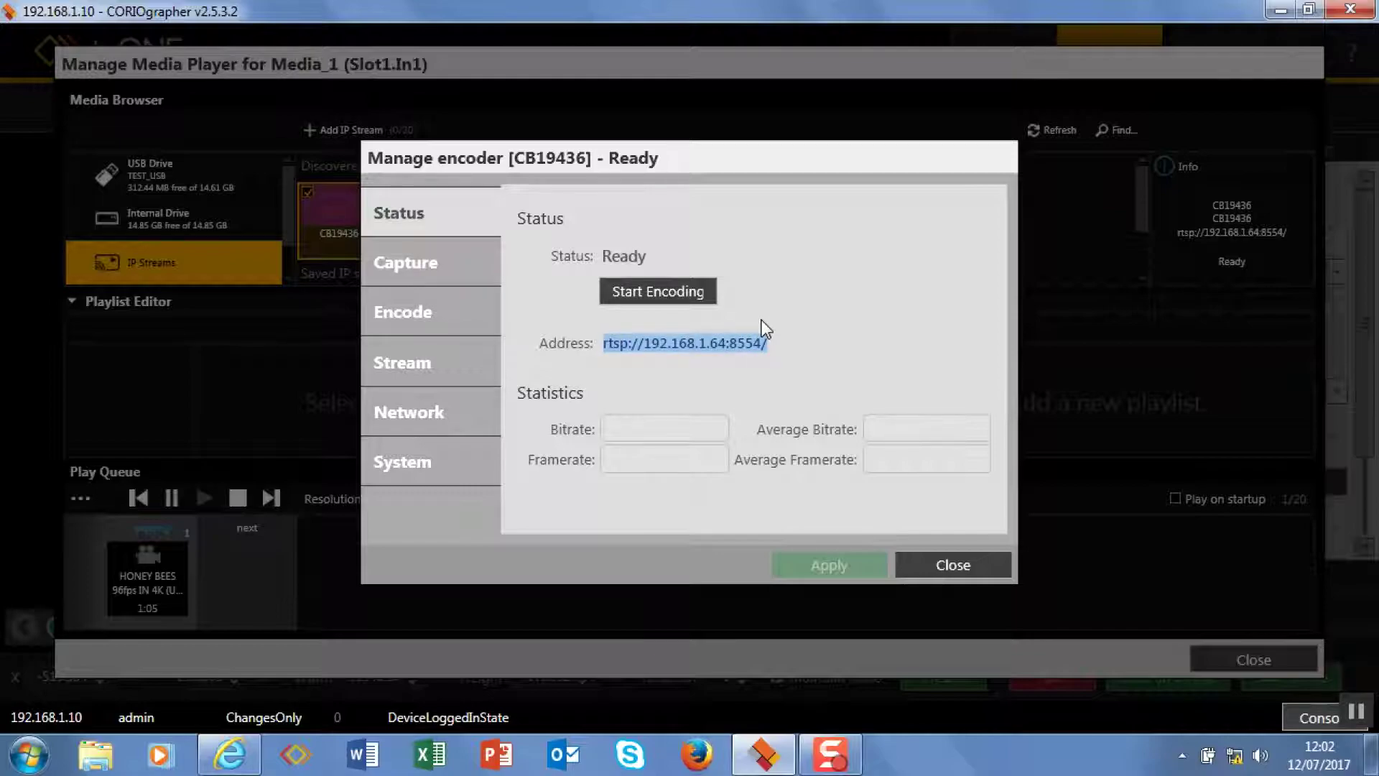
pyautogui.click(439, 269)
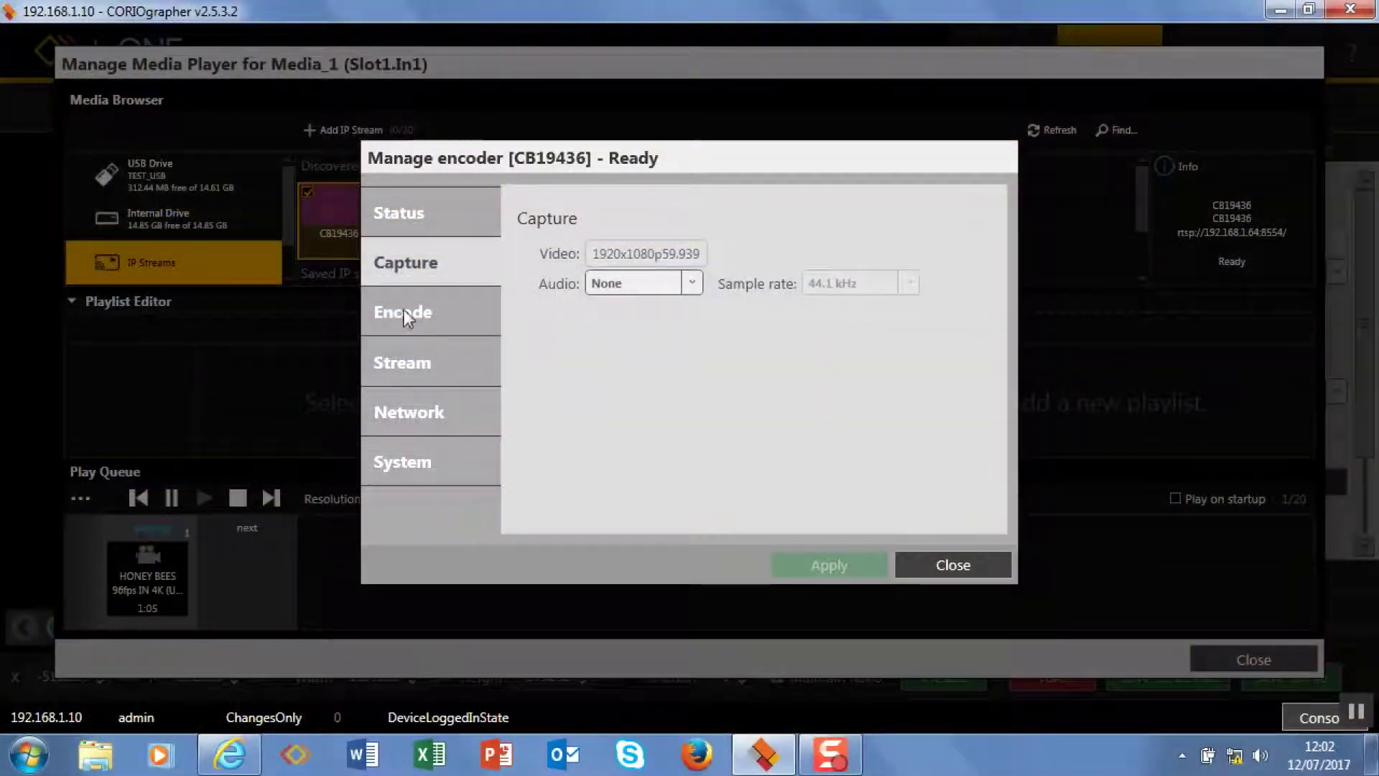
# Compare the High quality, Low bandwidth and Balanced encoding profiles, including the bitrate encoding options, ending on Balanced
pyautogui.click(424, 318)
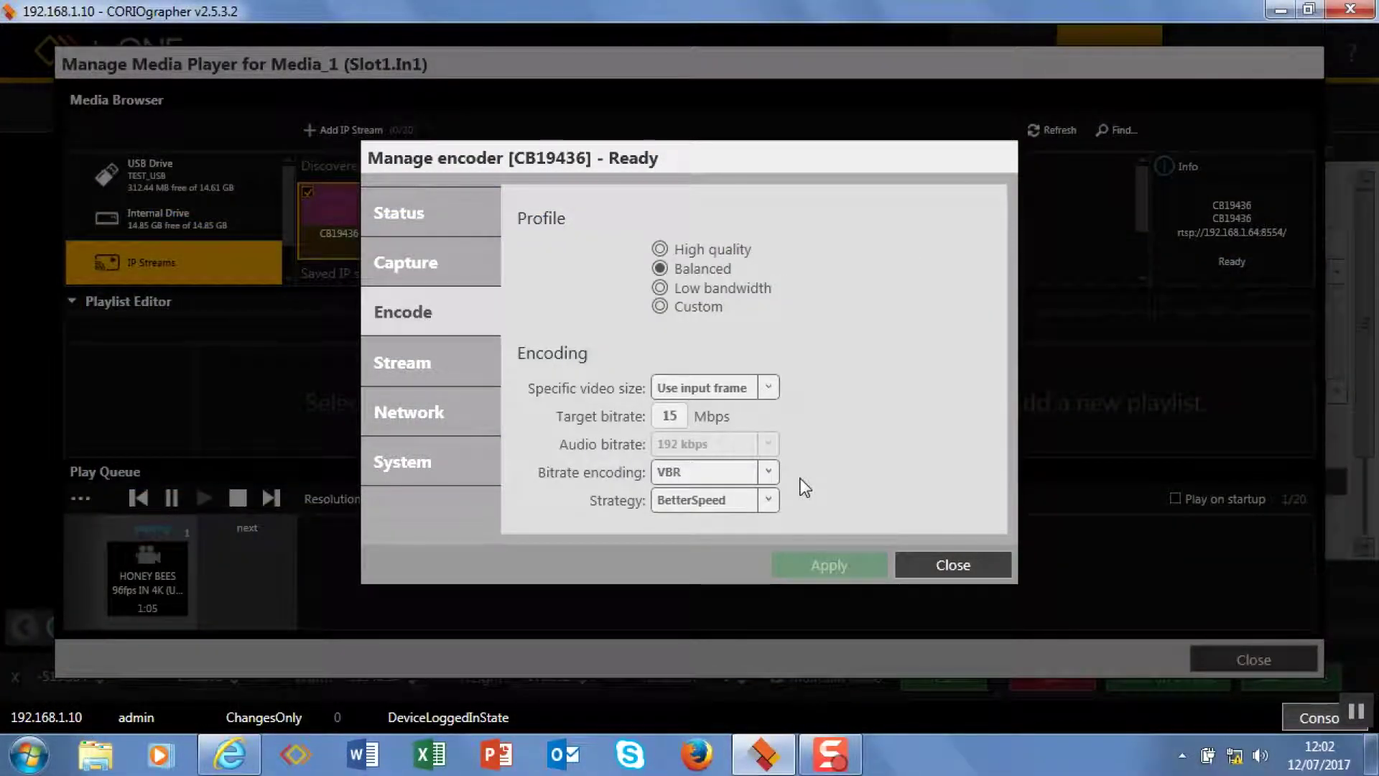
pyautogui.click(660, 250)
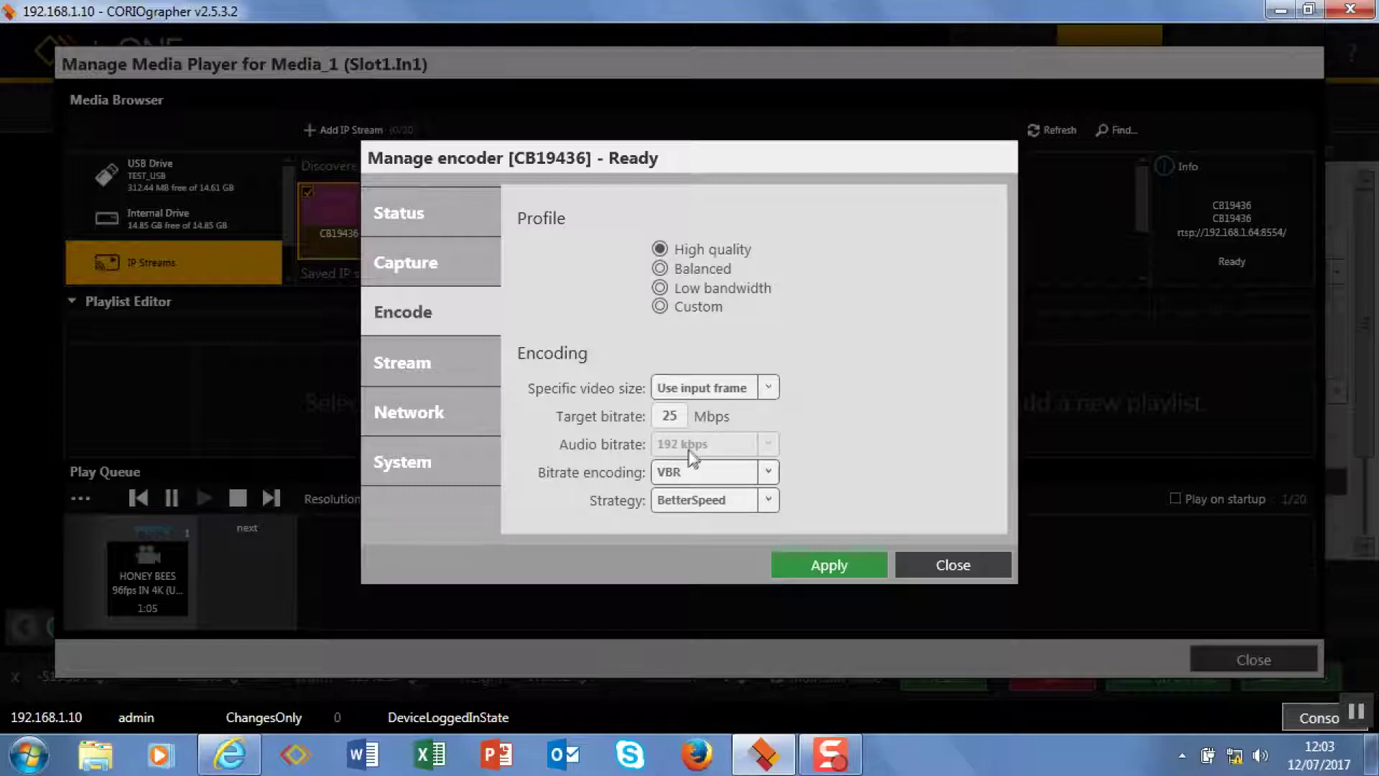
pyautogui.click(768, 472)
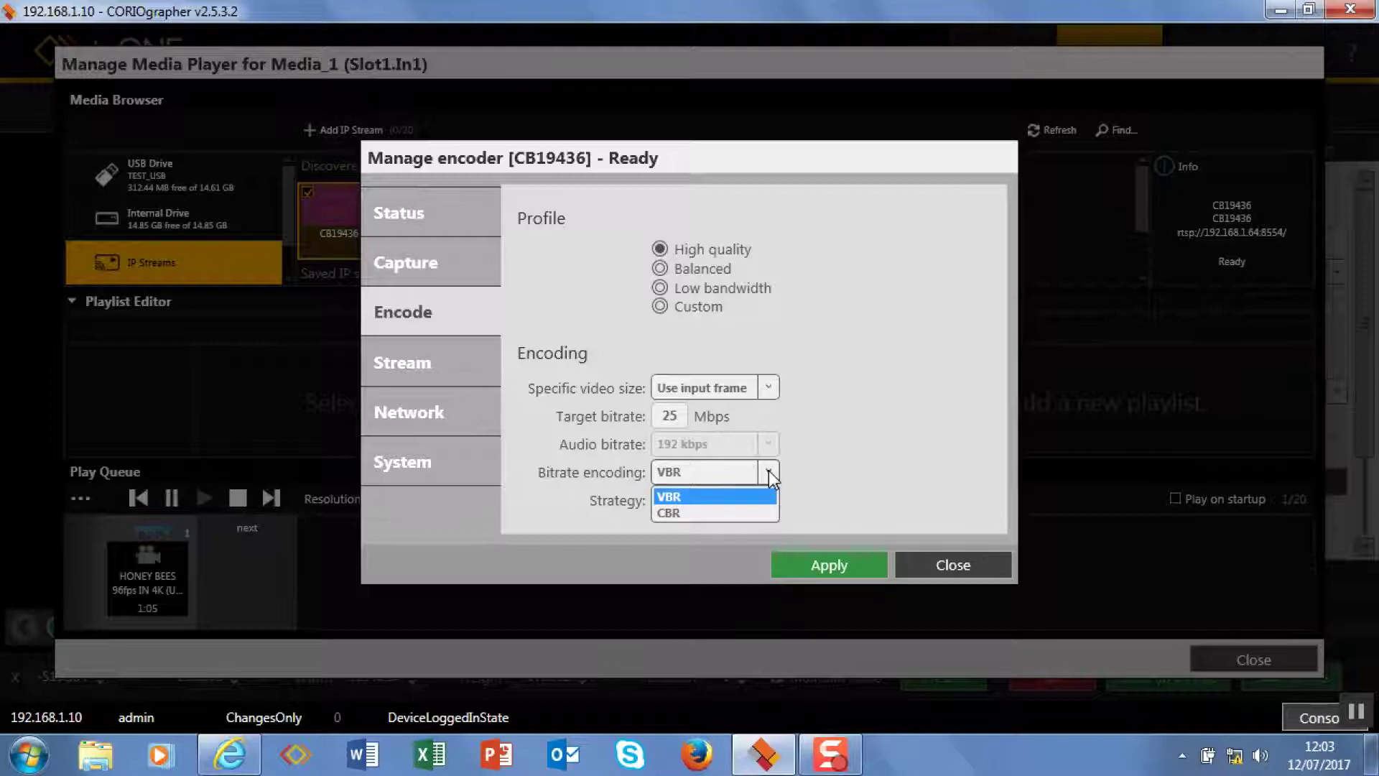
pyautogui.click(684, 498)
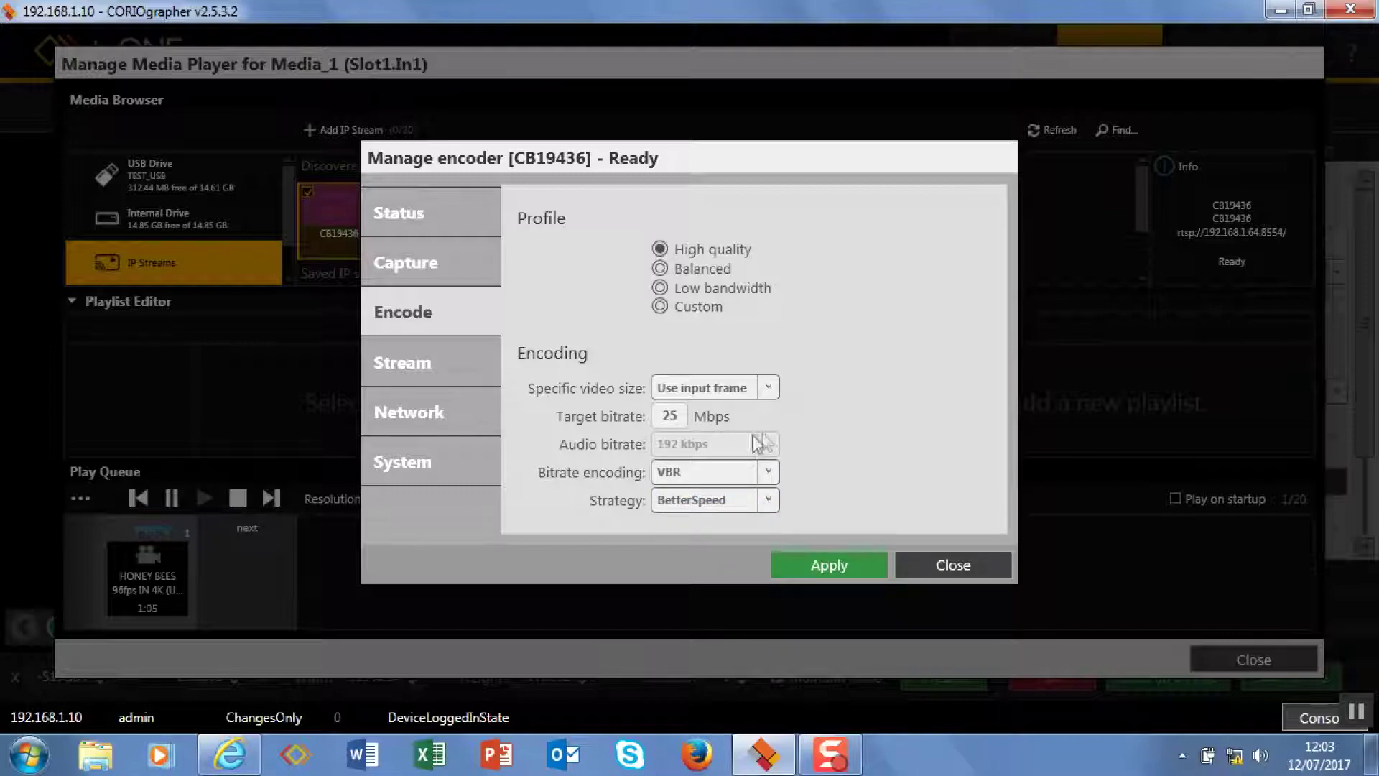
pyautogui.click(659, 271)
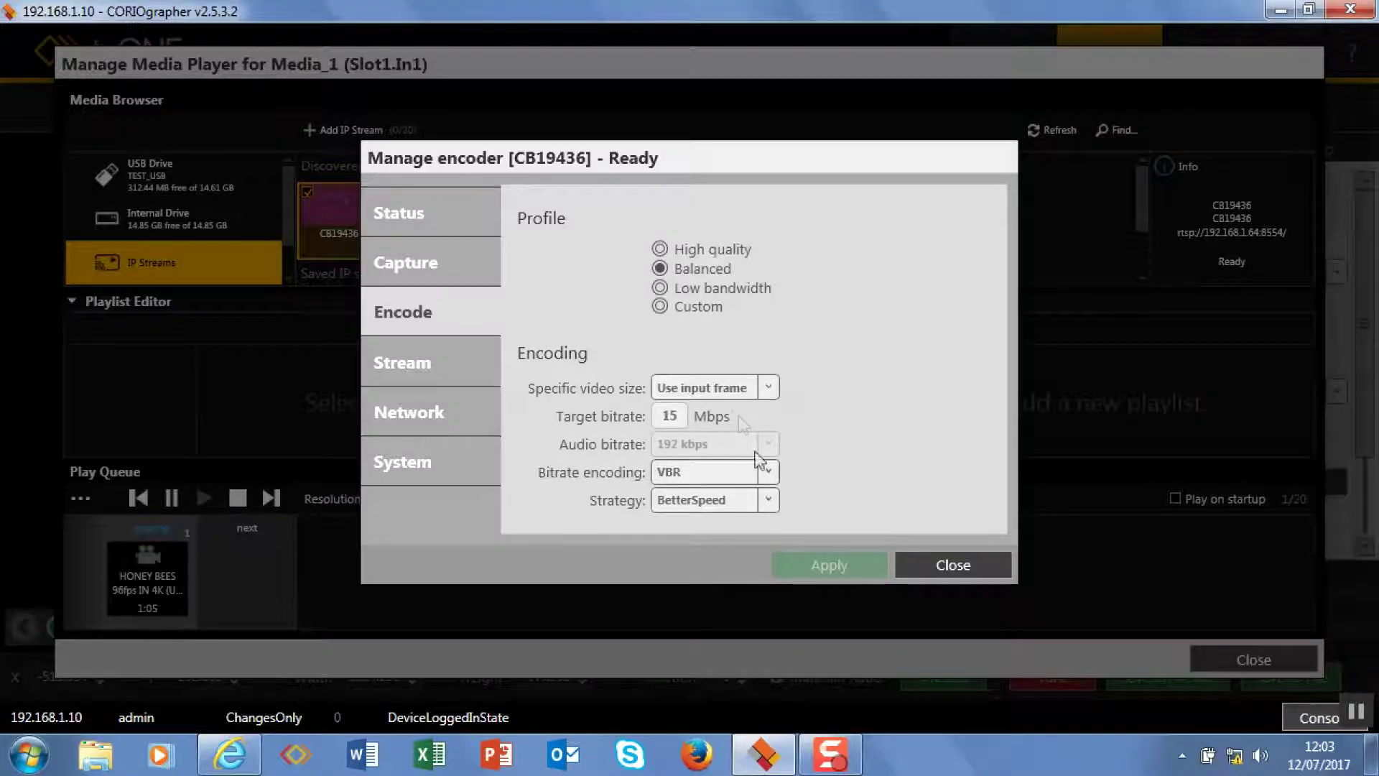
pyautogui.click(660, 290)
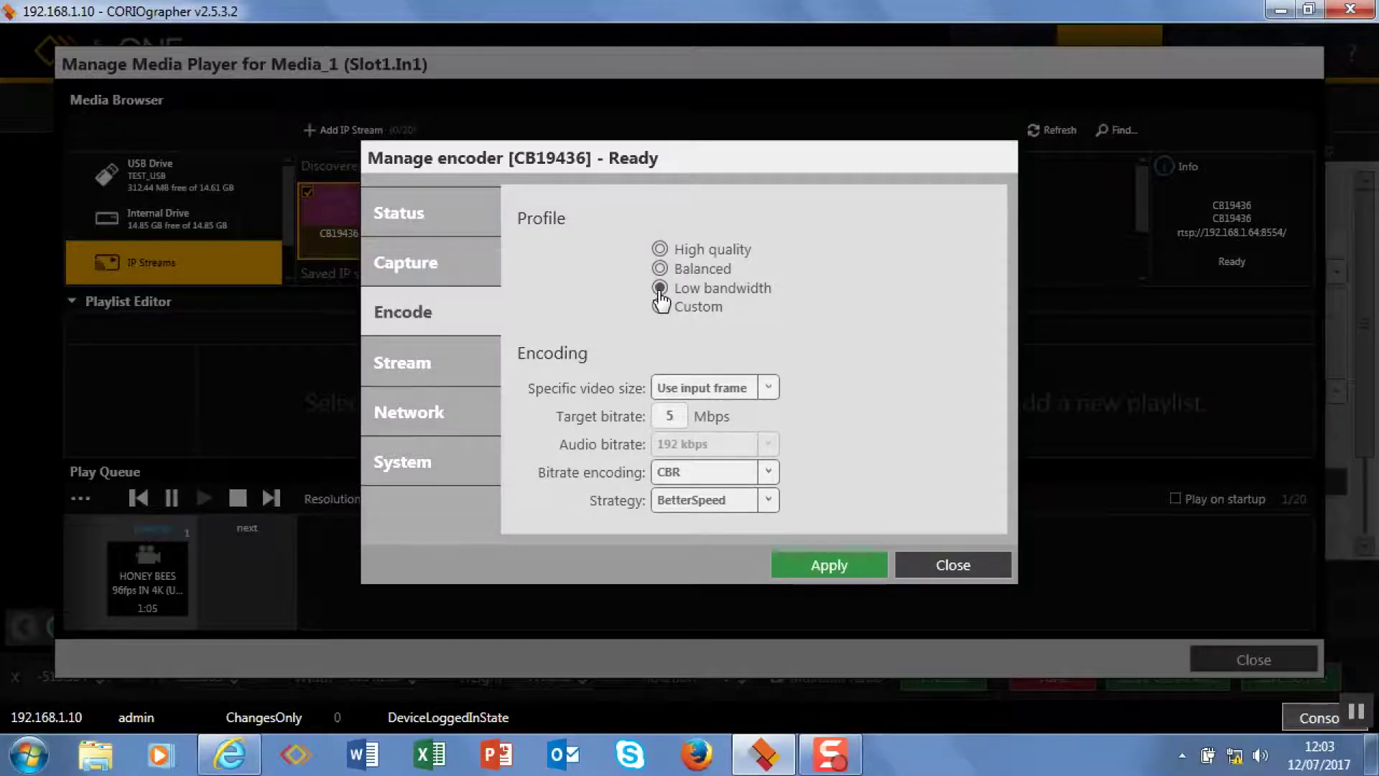
pyautogui.click(661, 271)
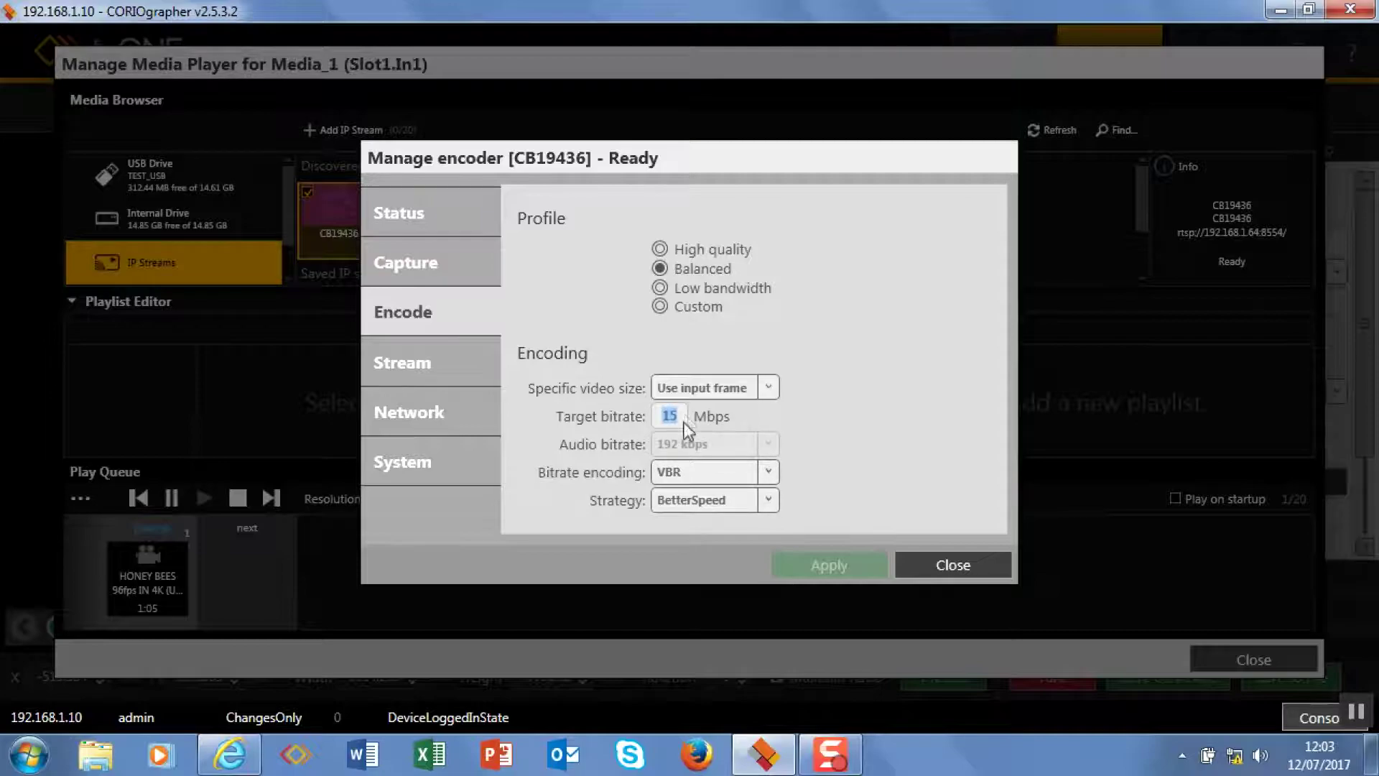
# Try a custom target bitrate of 22 Mbps, check the encode settings, and return to the Balanced profile
pyautogui.write('22')
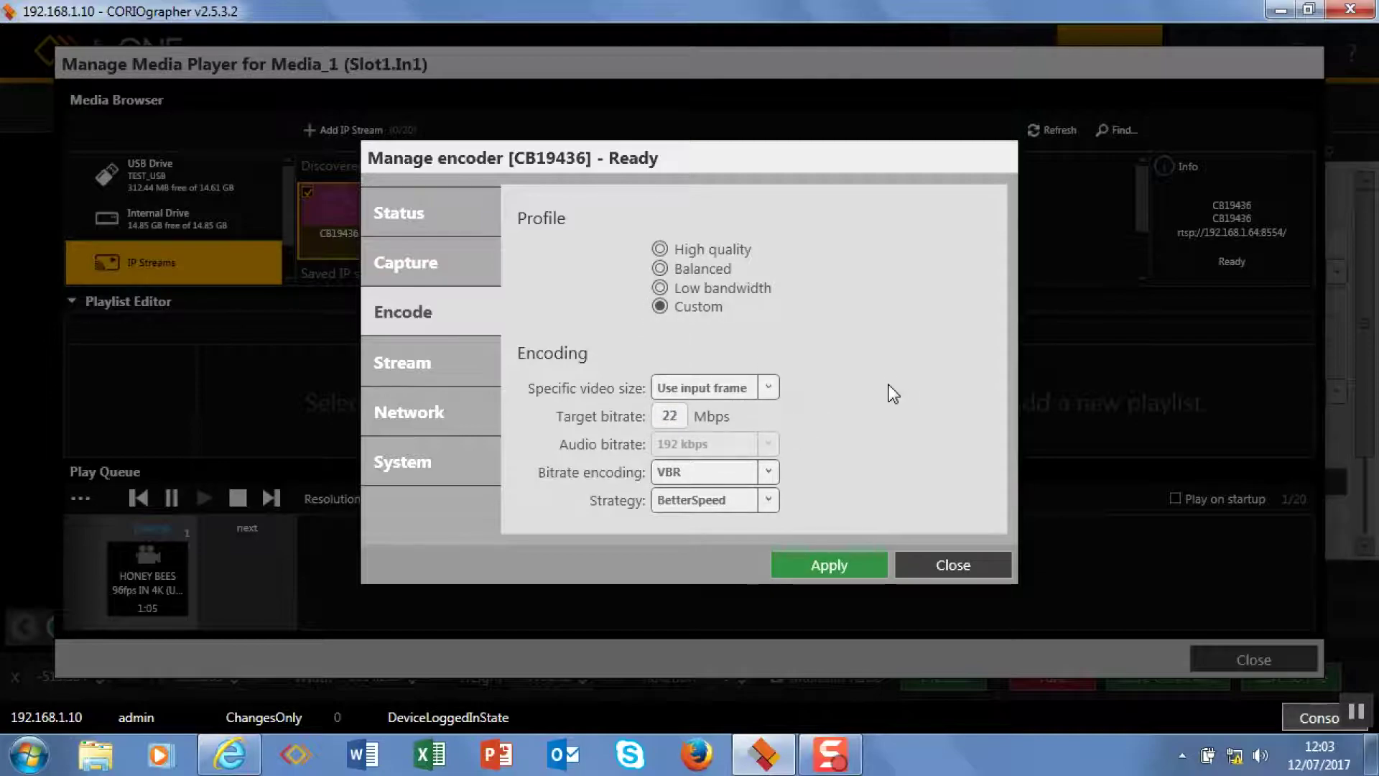
pyautogui.click(419, 367)
pyautogui.click(441, 321)
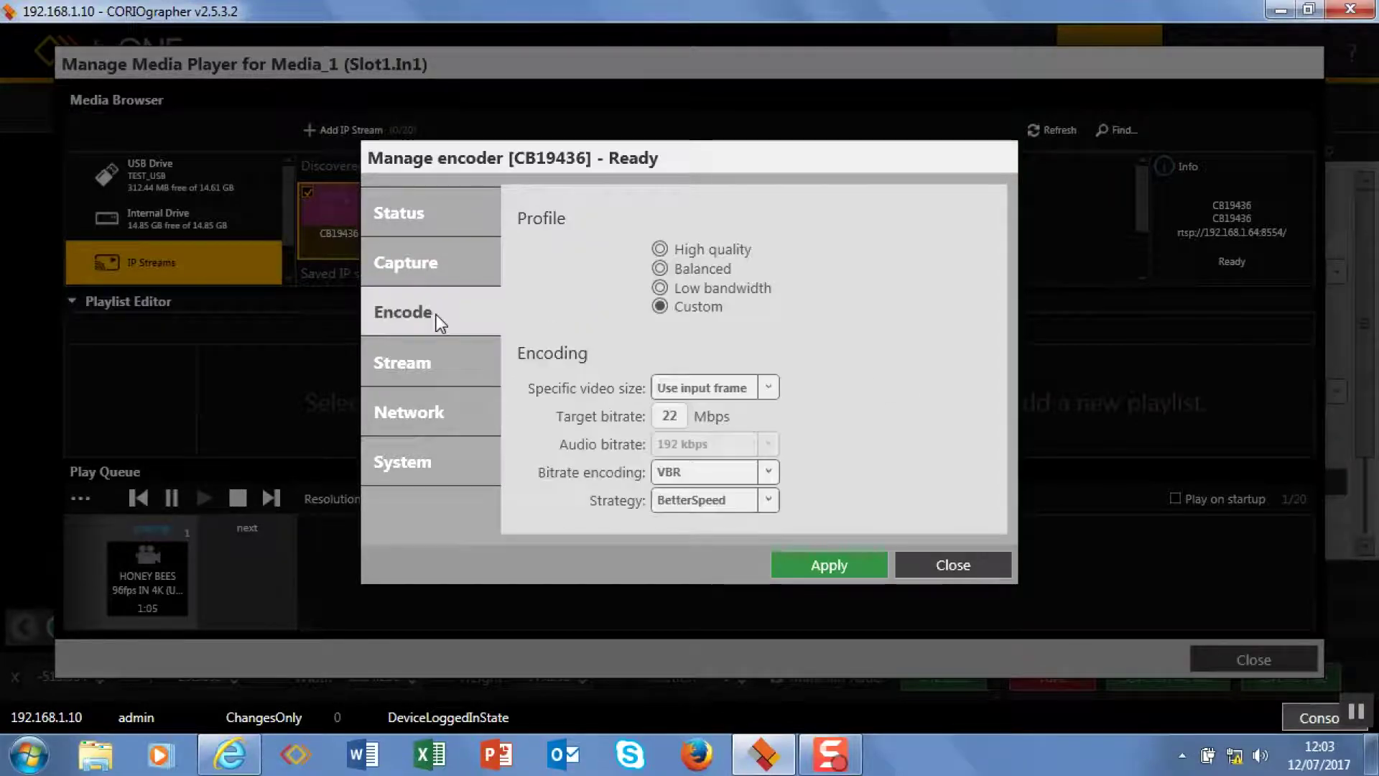
pyautogui.click(660, 268)
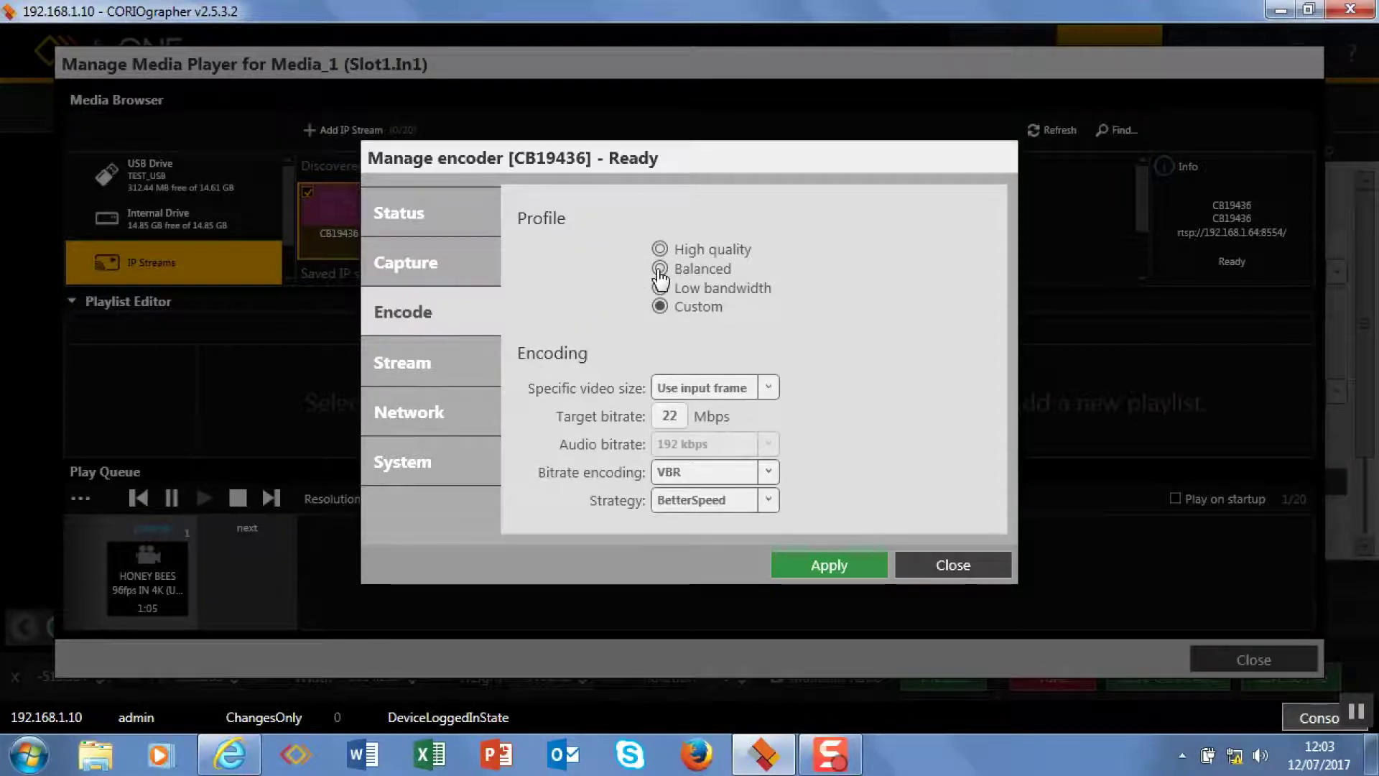
# Review the encoder's streaming, network and system settings, and close the encoder settings
pyautogui.click(407, 378)
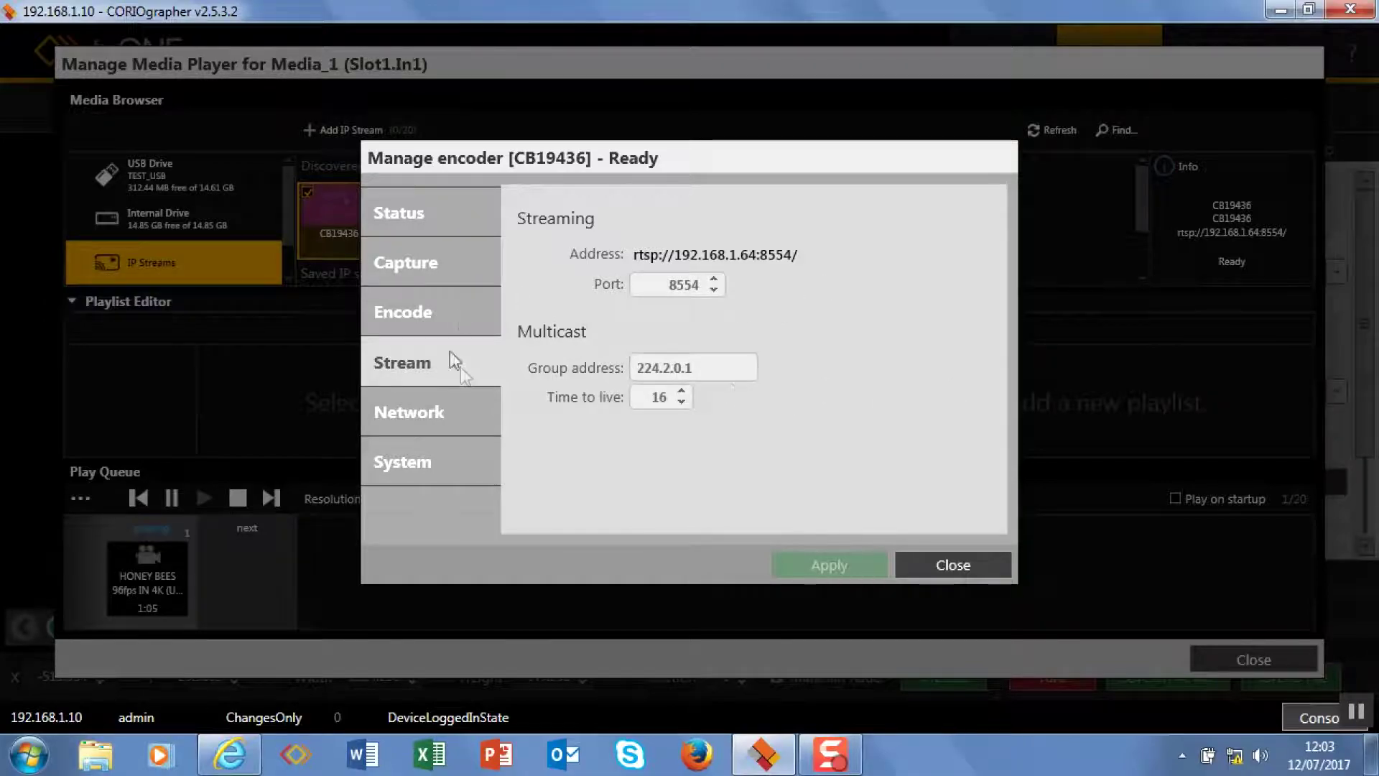
pyautogui.click(439, 416)
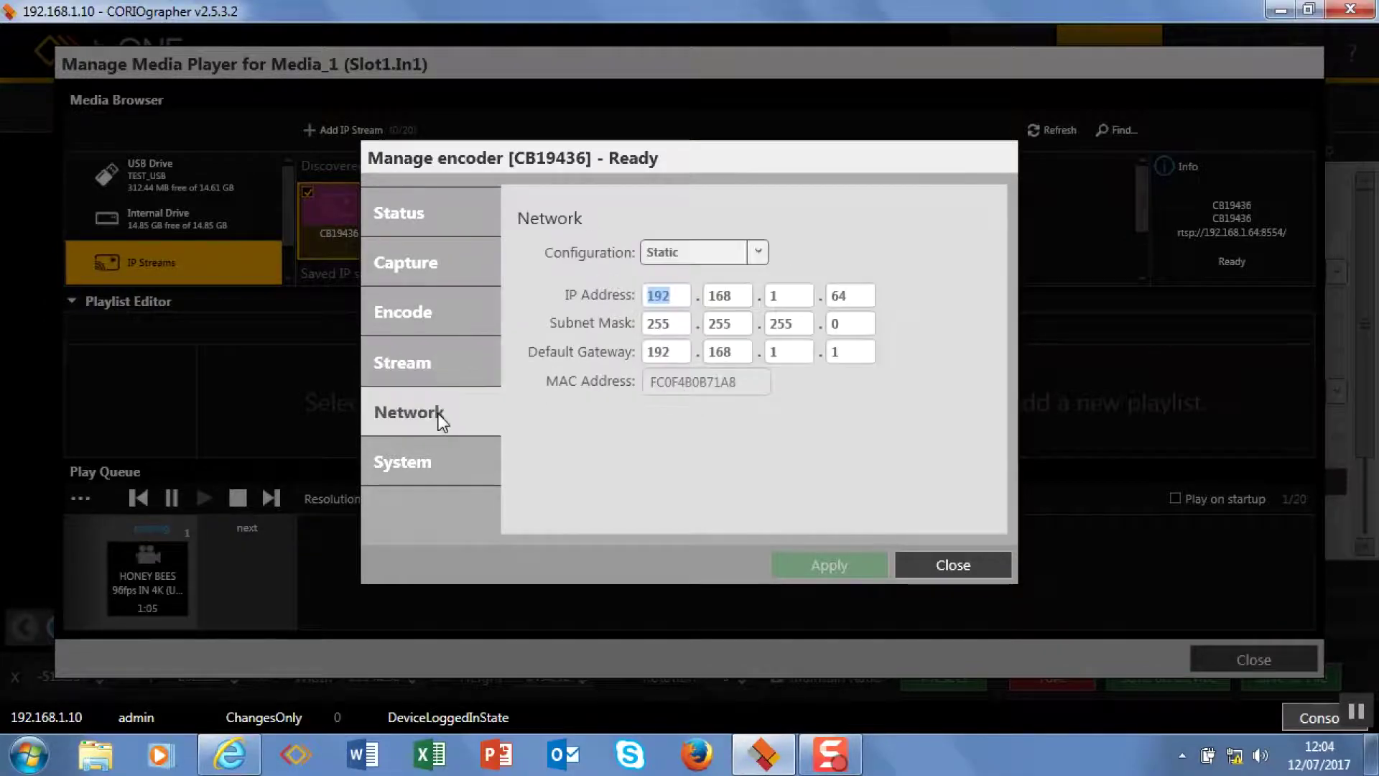
pyautogui.click(412, 465)
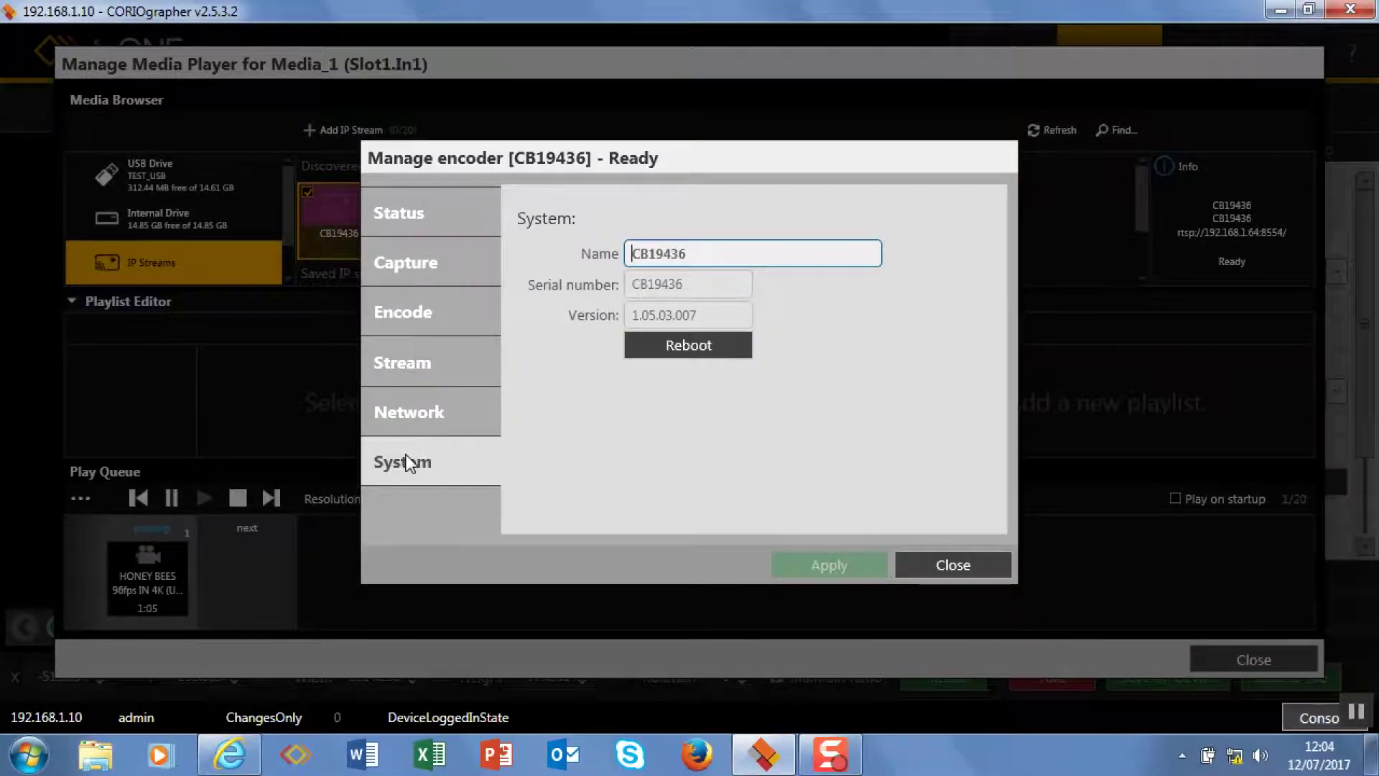
pyautogui.click(968, 566)
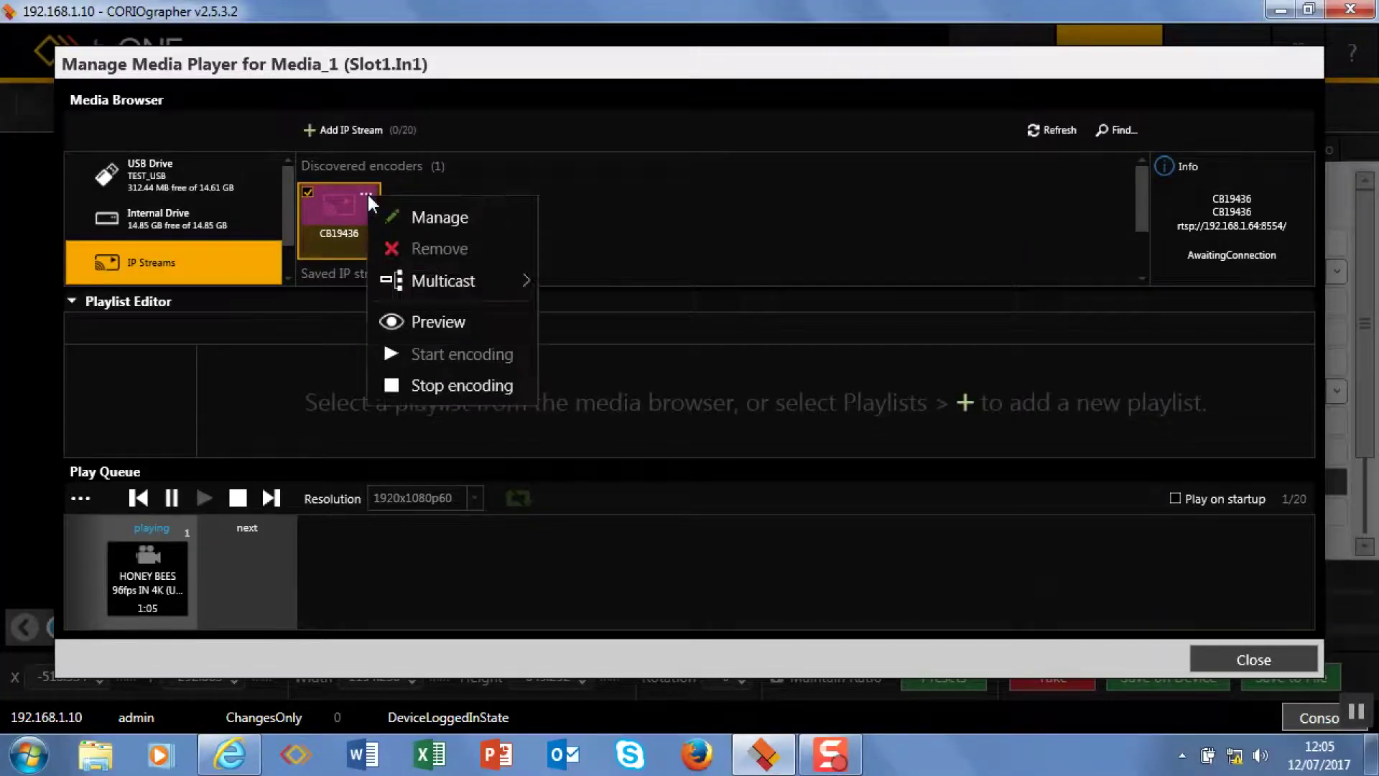
# Look over the encoder's multicast options, preview its live stream, and close the preview
pyautogui.moveTo(423, 287)
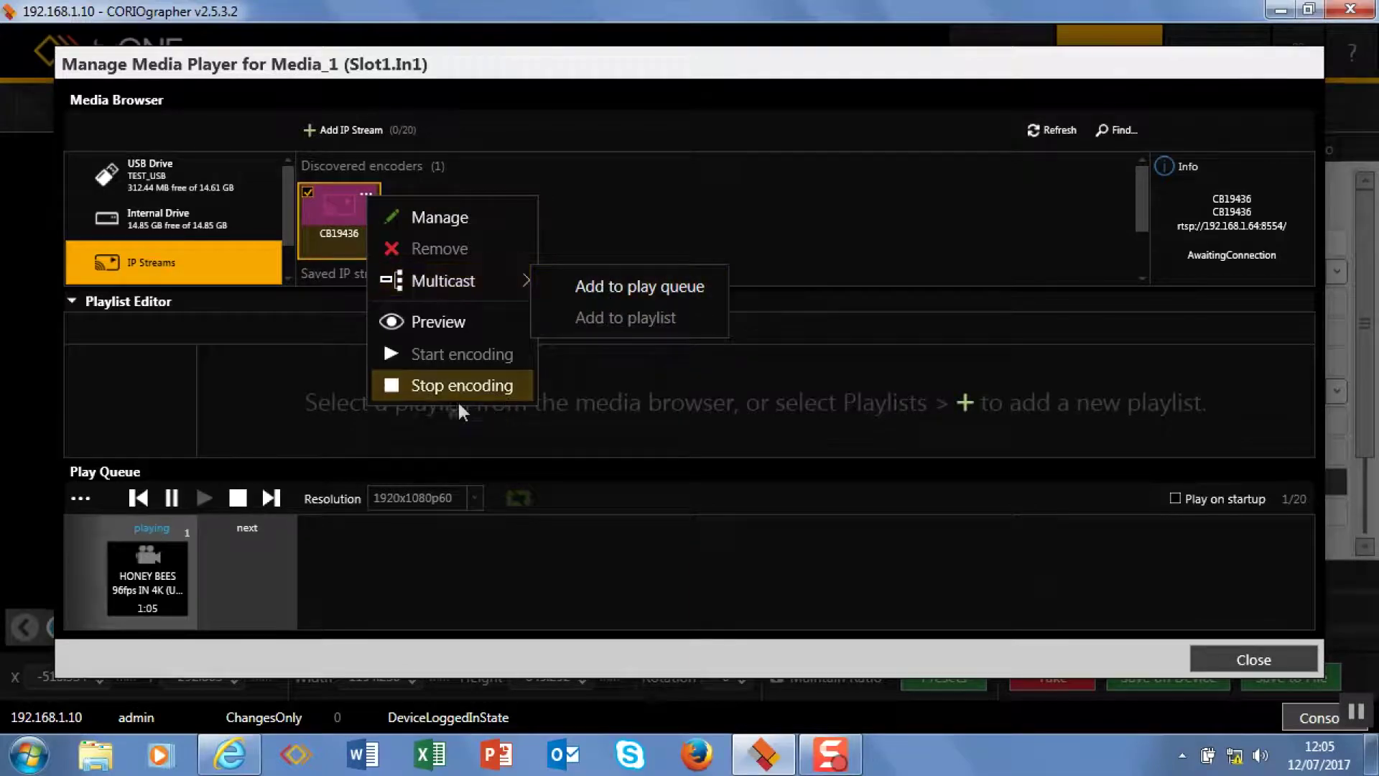
pyautogui.click(419, 322)
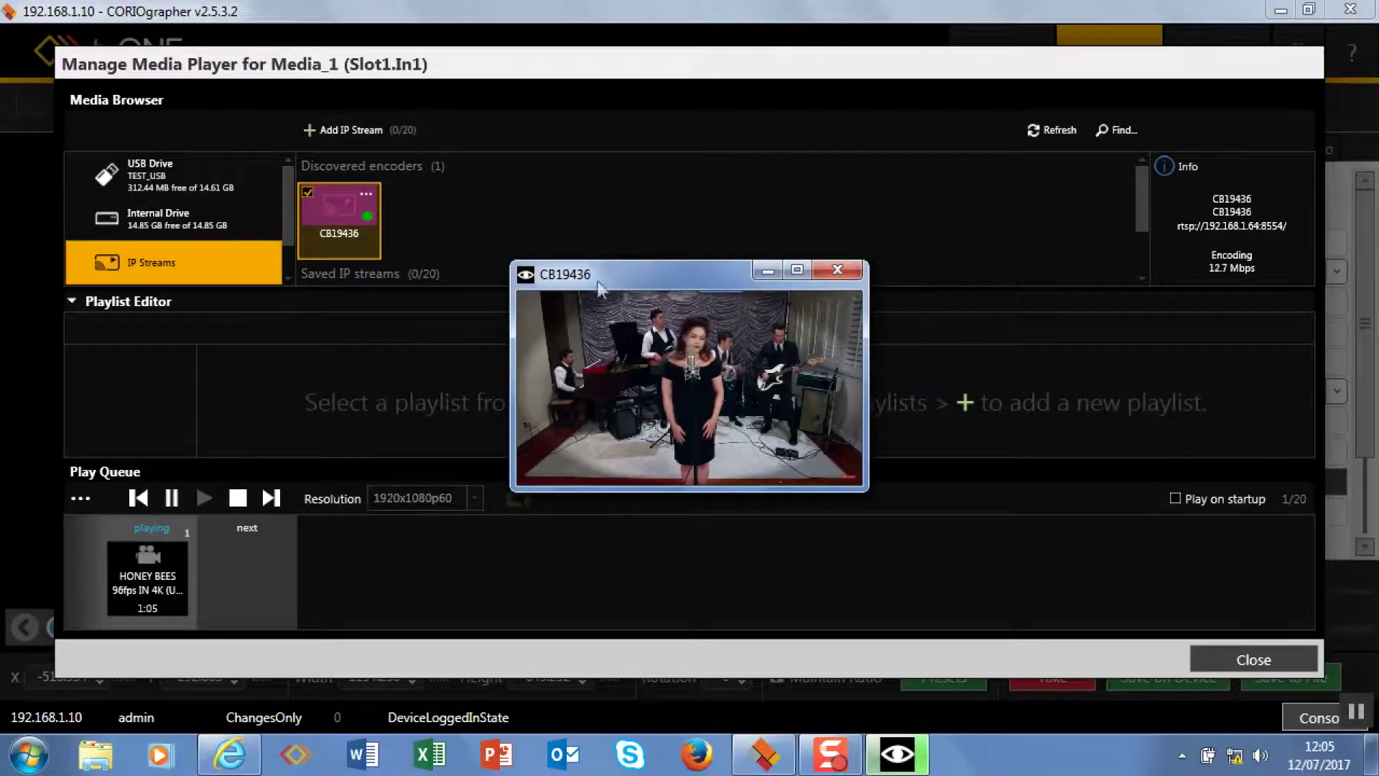
pyautogui.click(851, 272)
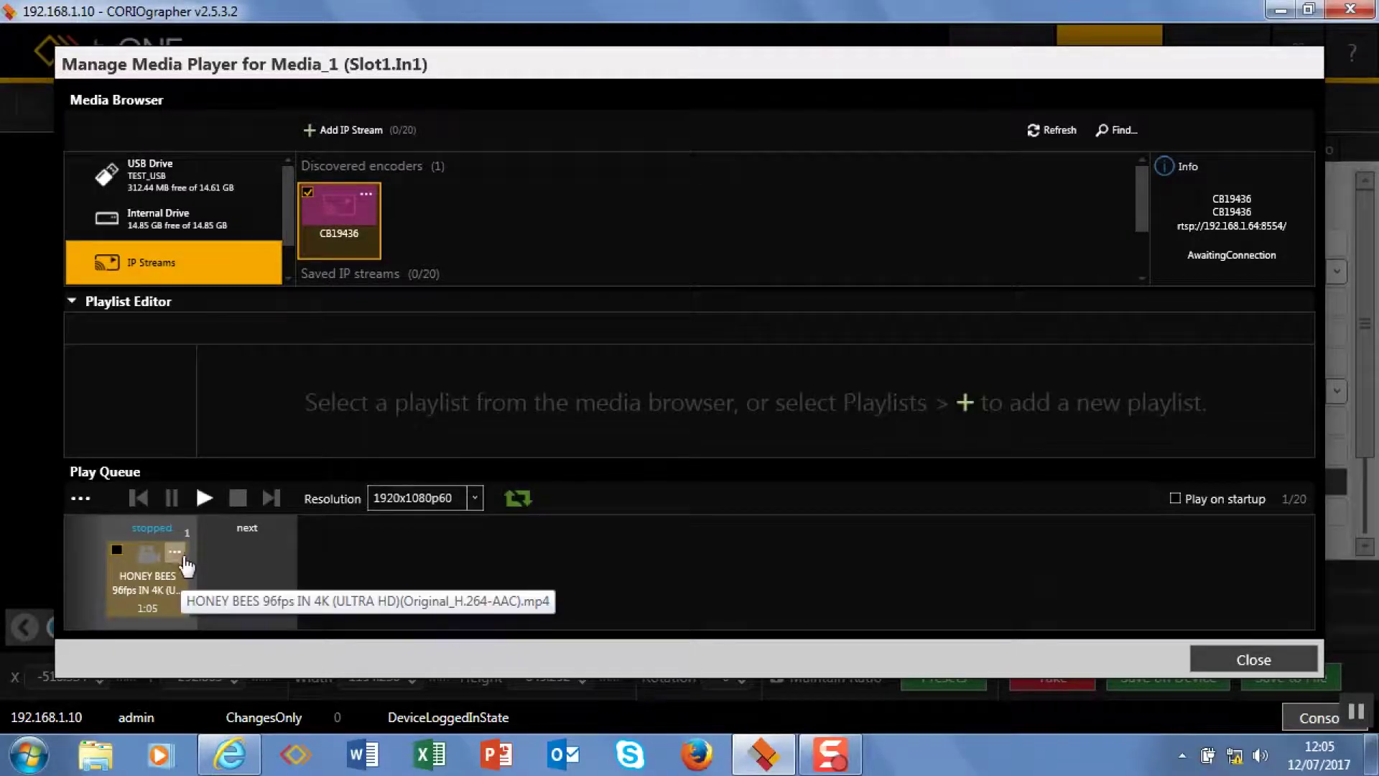
# Set the duration of the HONEY BEES video in the play queue to 5 seconds
pyautogui.click(176, 552)
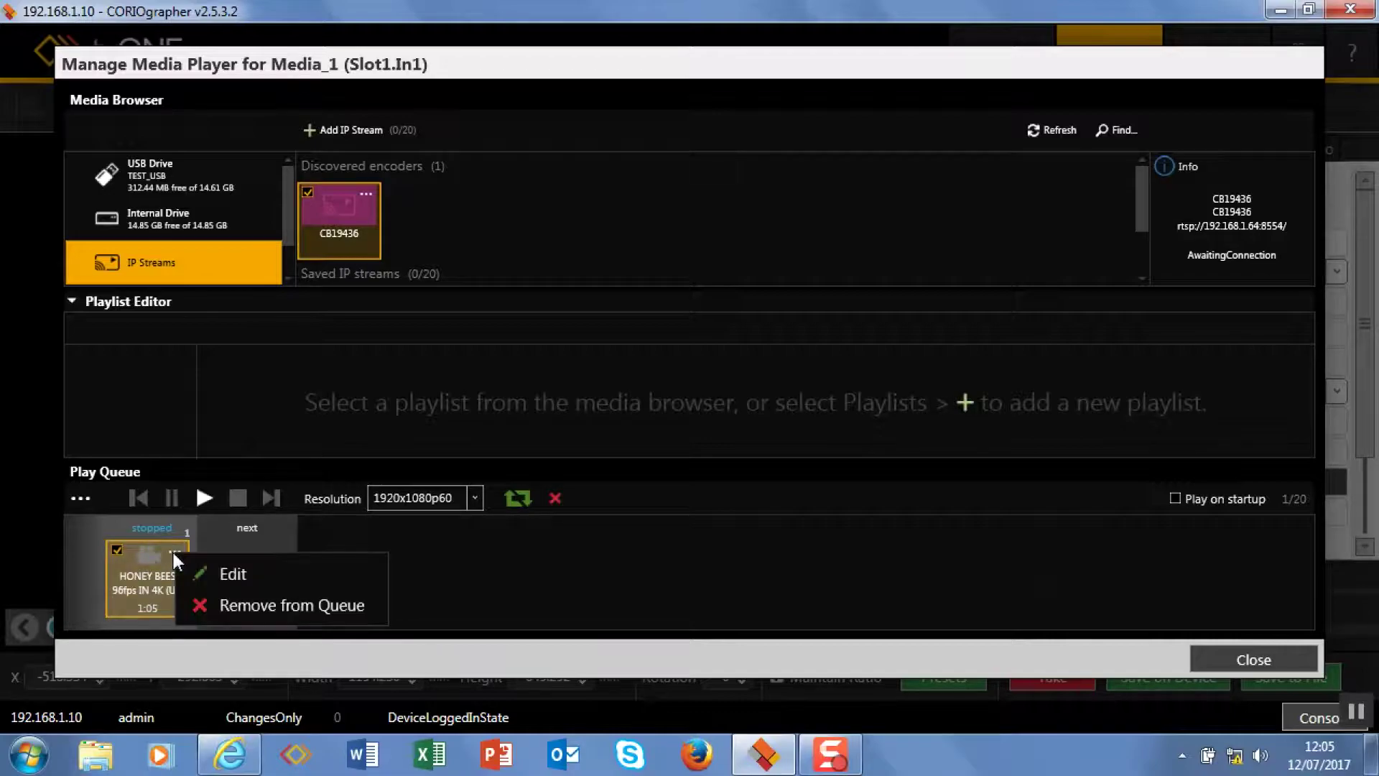
pyautogui.click(264, 575)
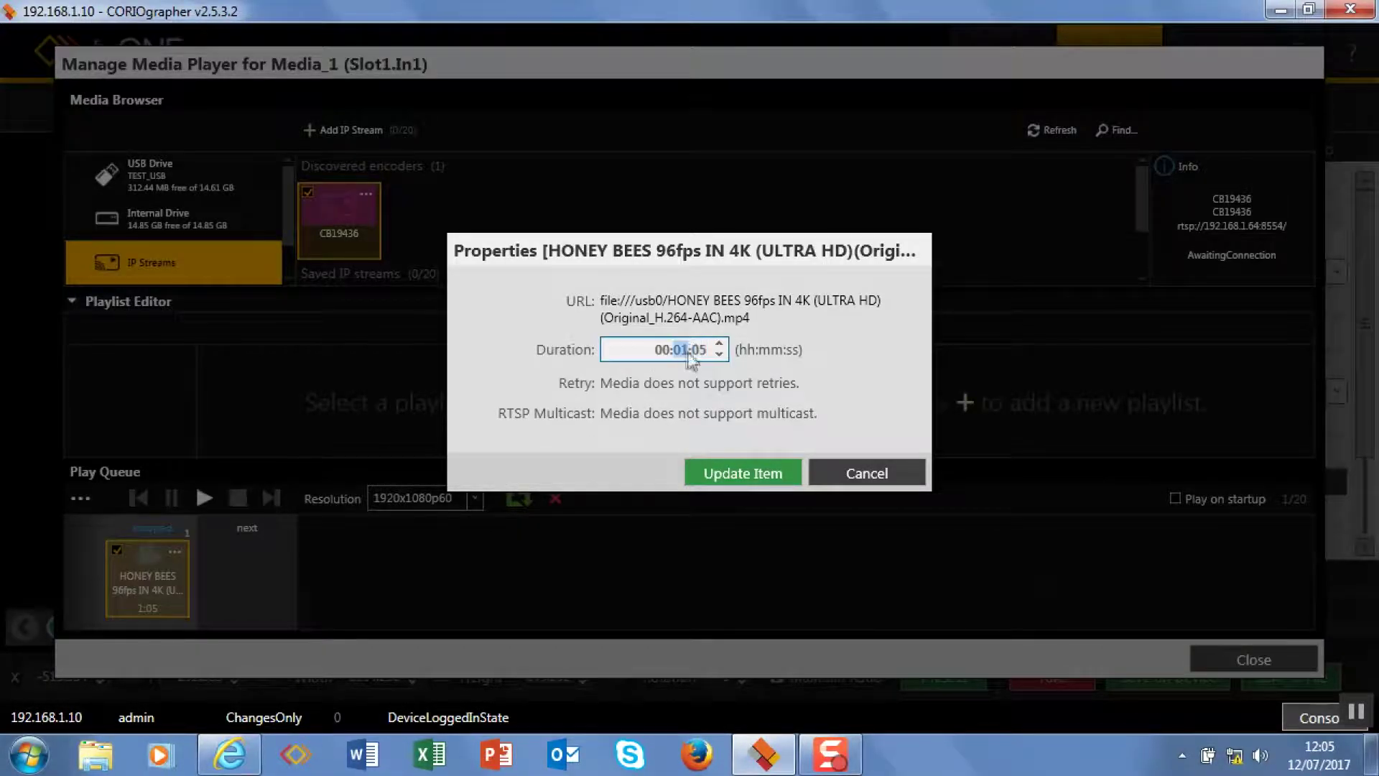
pyautogui.write('00')
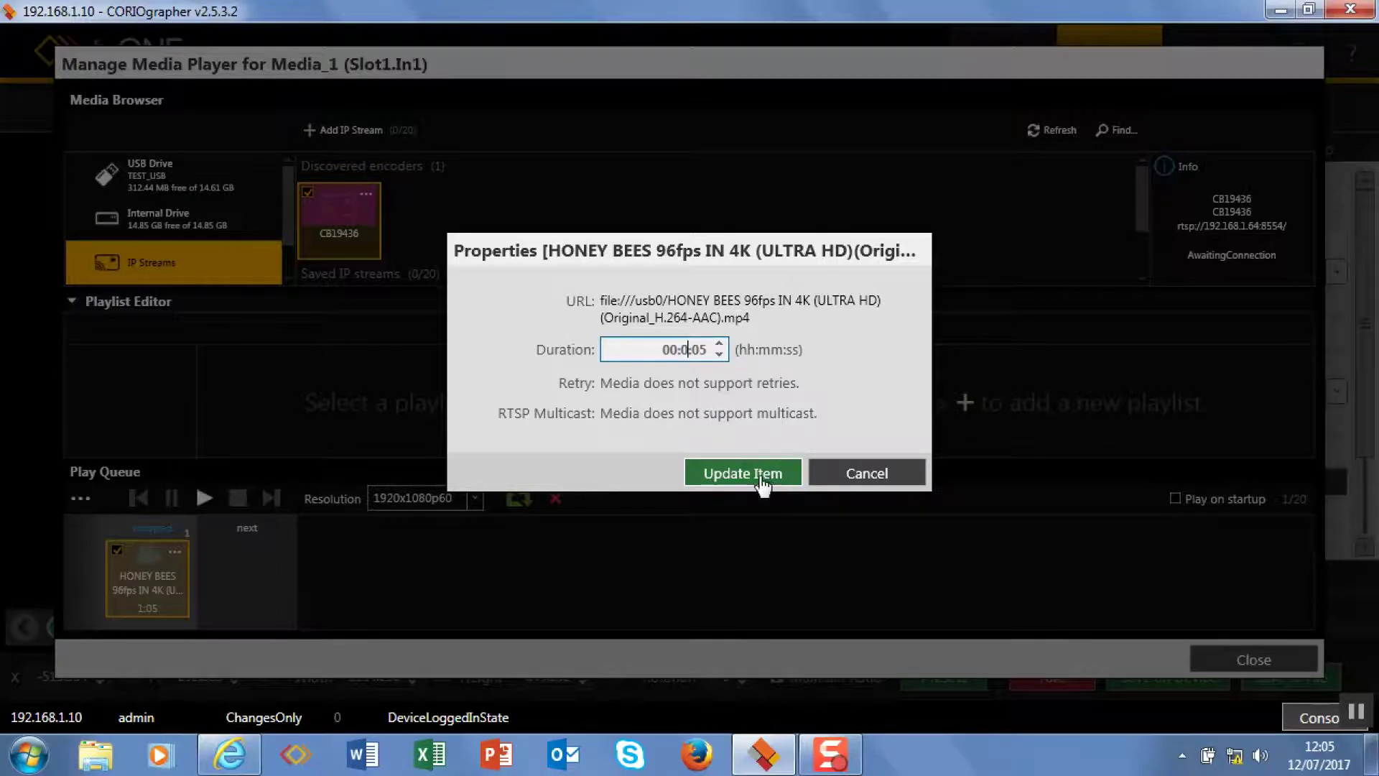
pyautogui.click(762, 472)
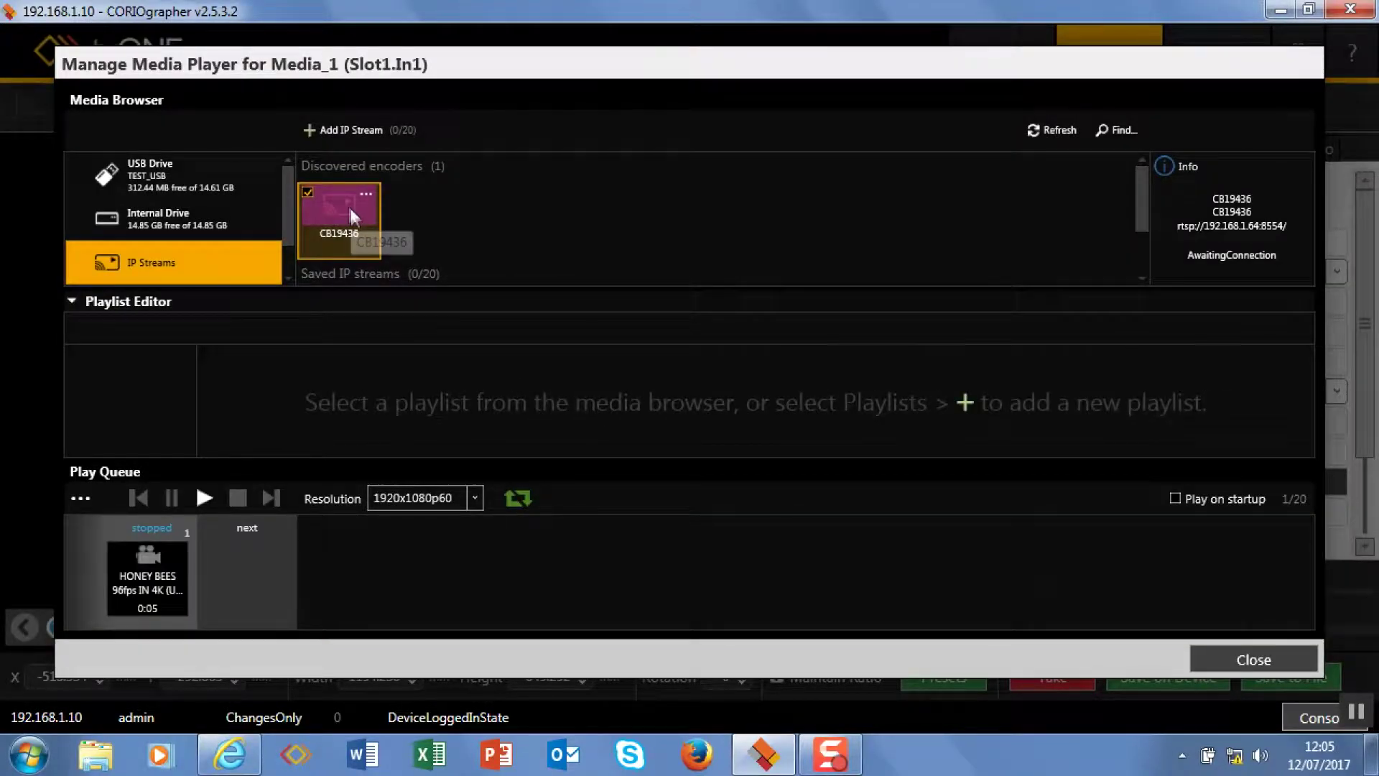
# Add the discovered encoder's stream to the play queue ahead of the HONEY BEES video
pyautogui.moveTo(362, 242); pyautogui.dragTo(101, 583)
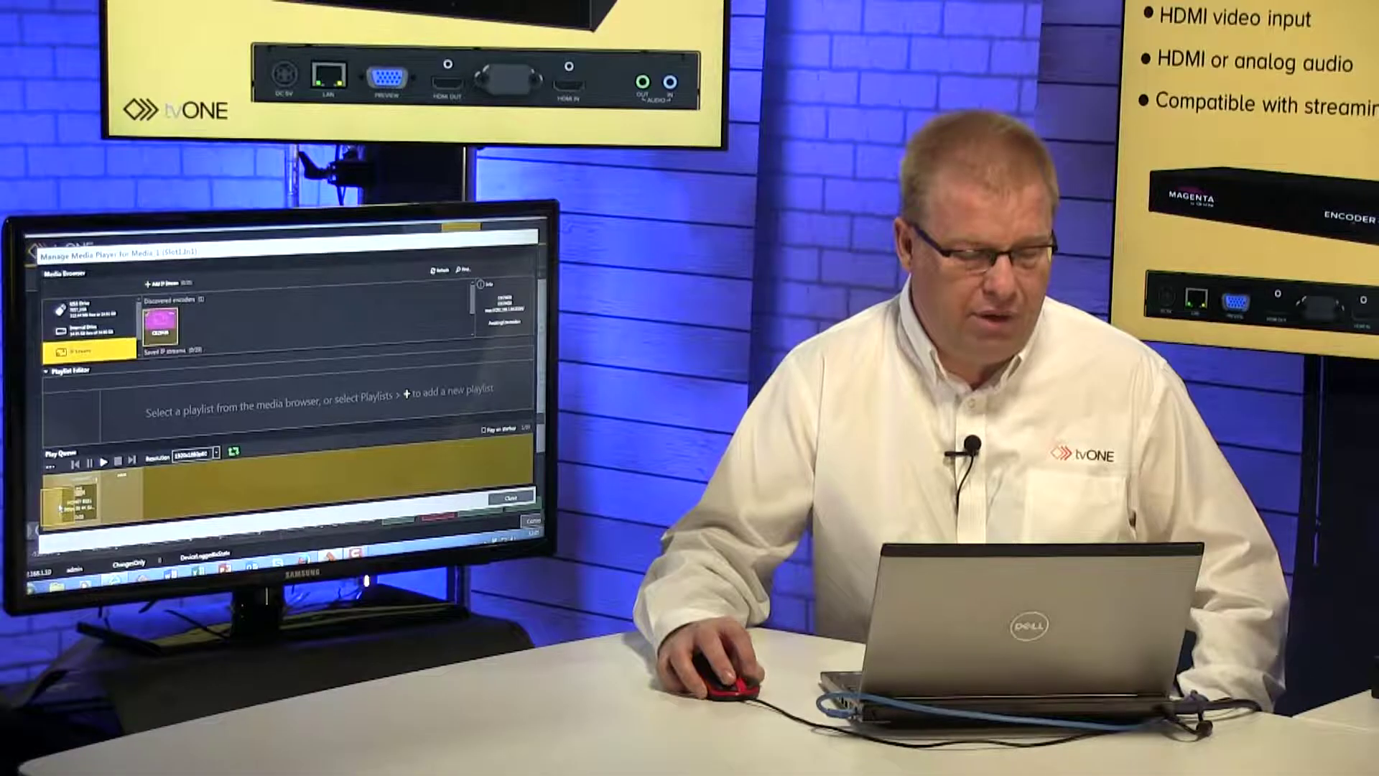
pyautogui.moveTo(101, 579); pyautogui.dragTo(97, 578)
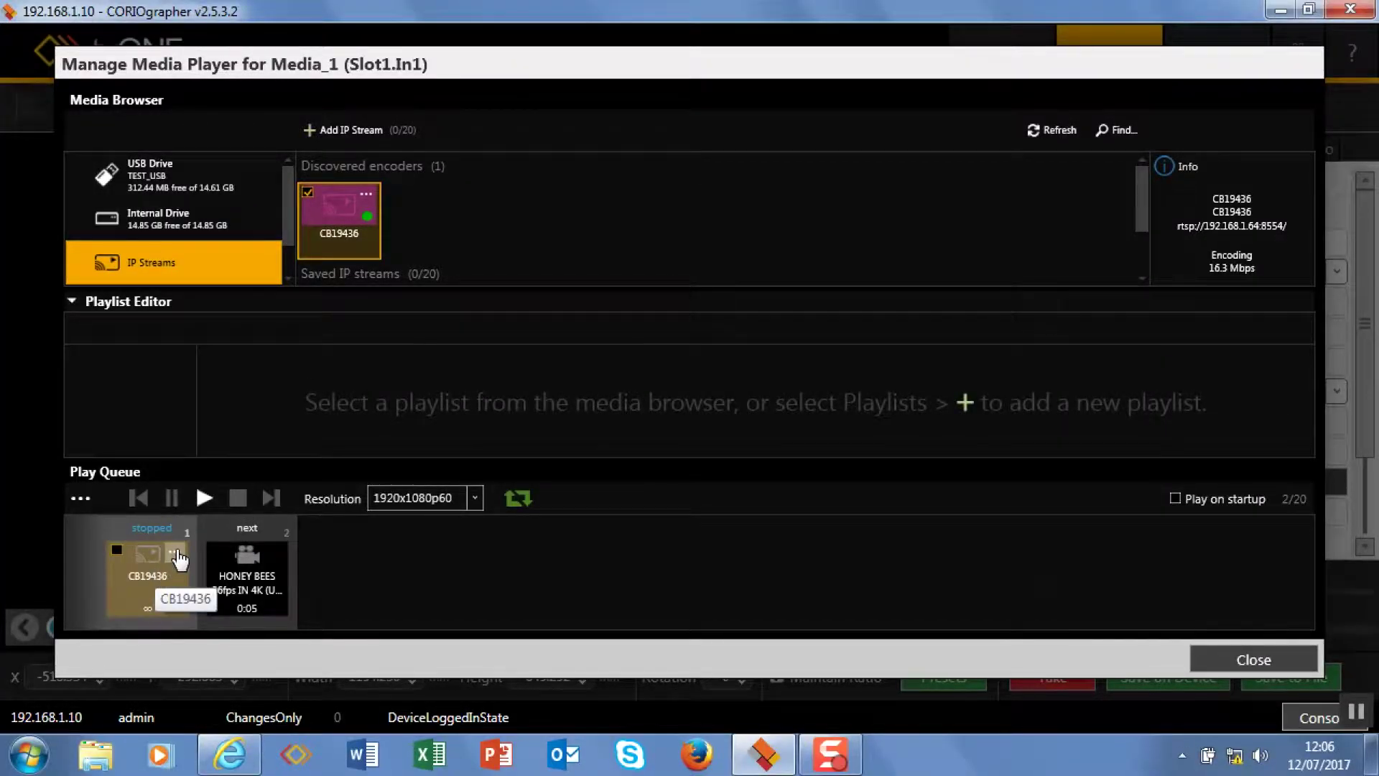
# Set the queued encoder stream's duration to 5 seconds and toggle its Retry option
pyautogui.click(175, 552)
pyautogui.click(242, 572)
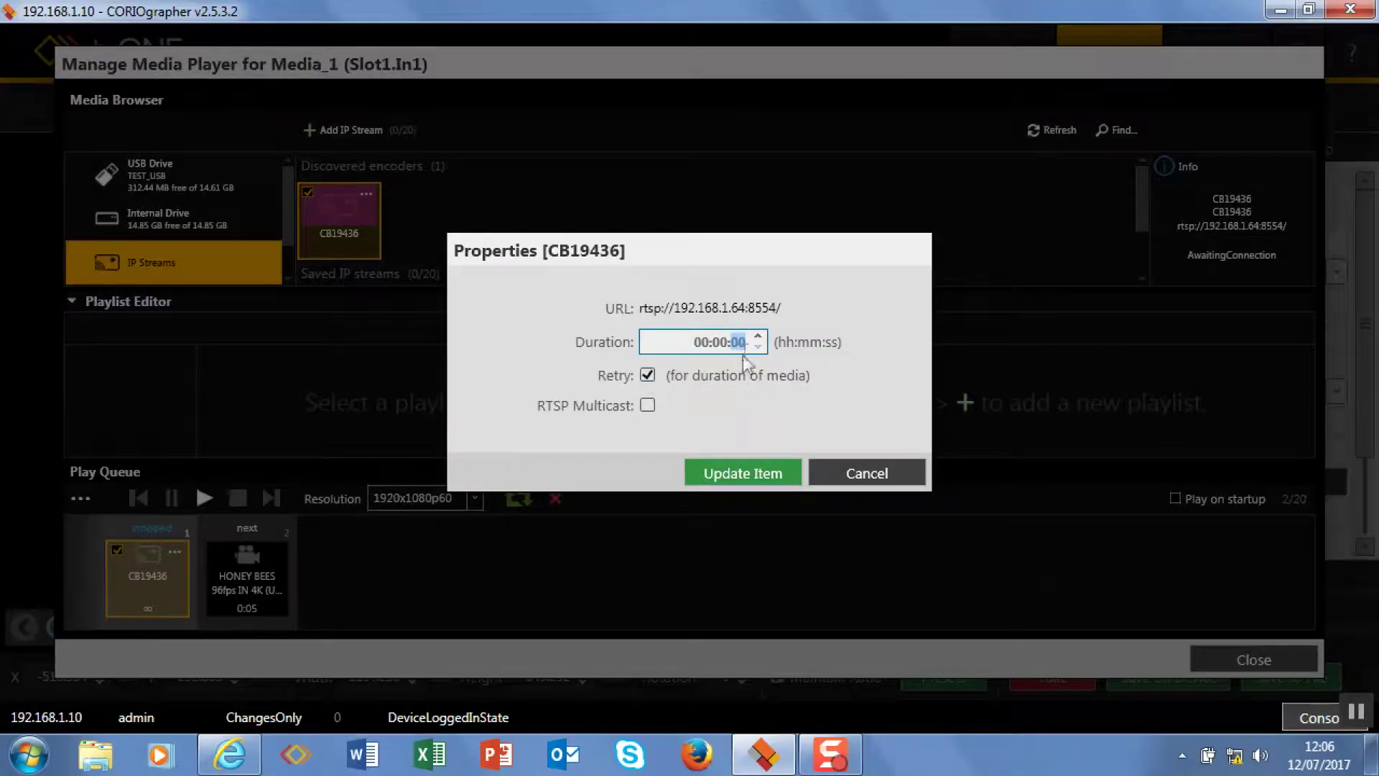
pyautogui.write('5')
pyautogui.click(648, 375)
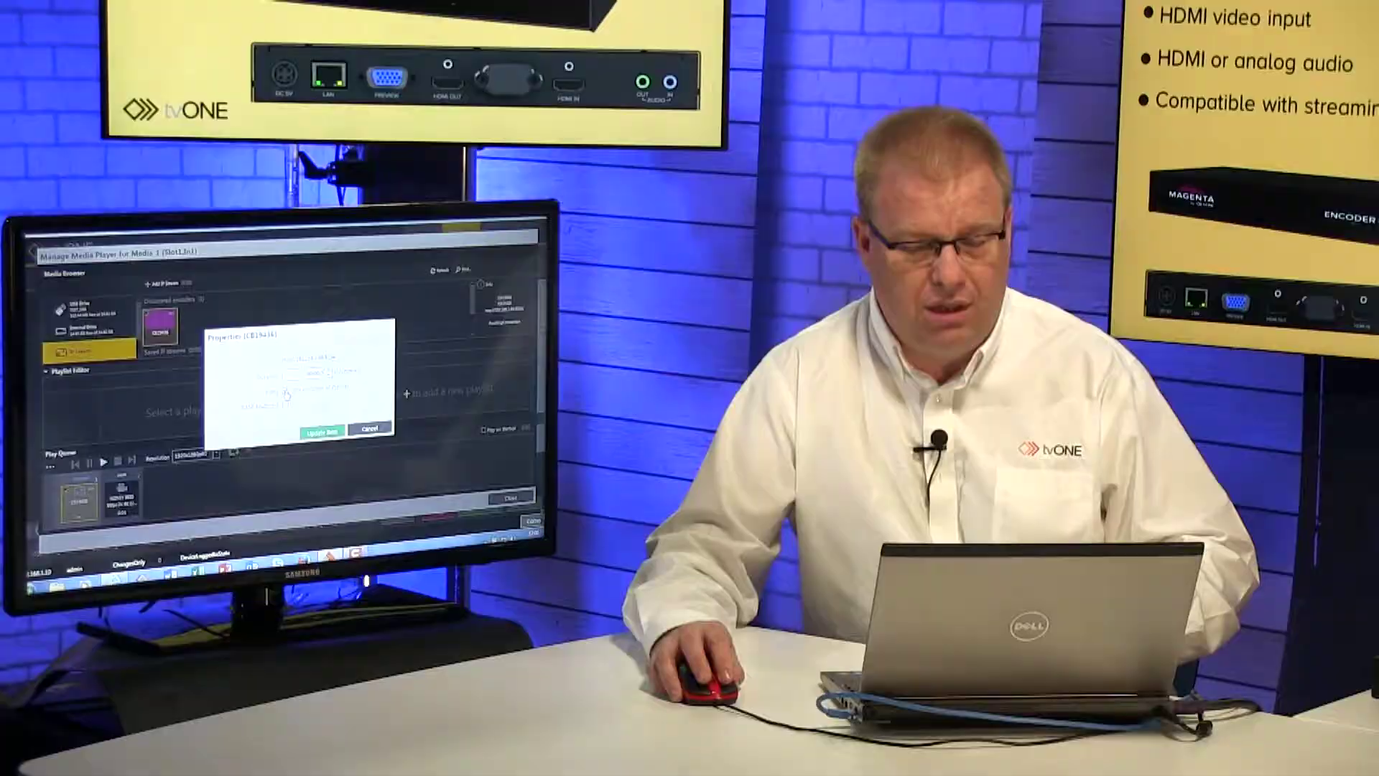